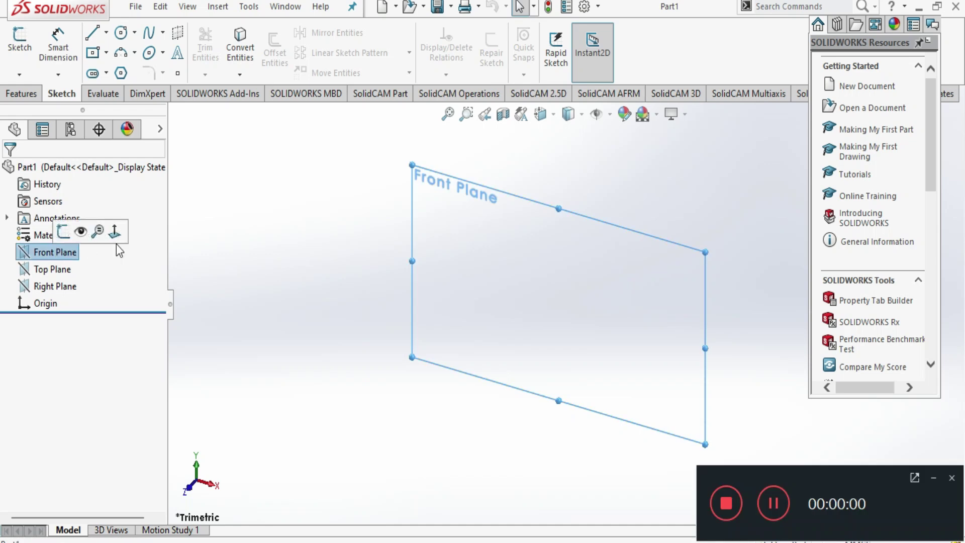
Start a new sketch on the Front Plane.
click(932, 480)
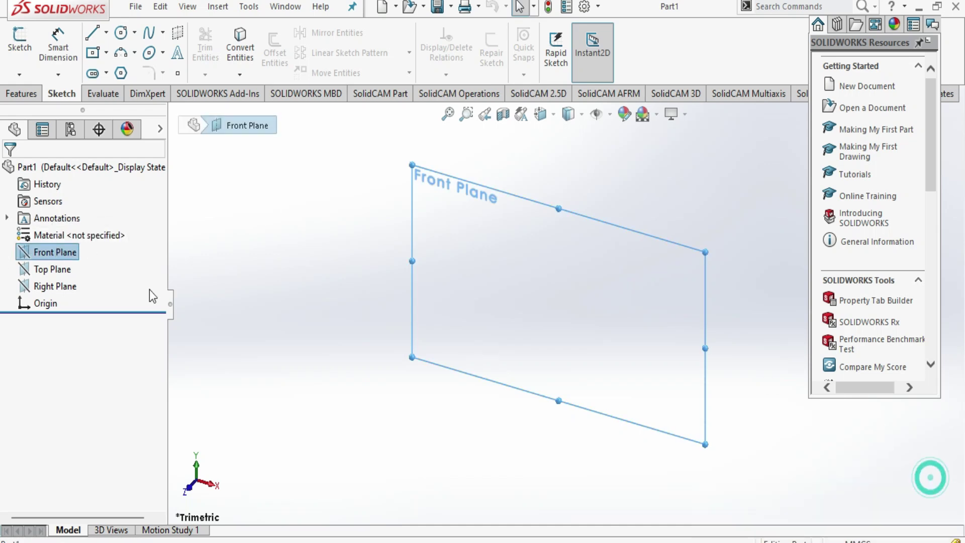
right_click(35, 251)
click(46, 222)
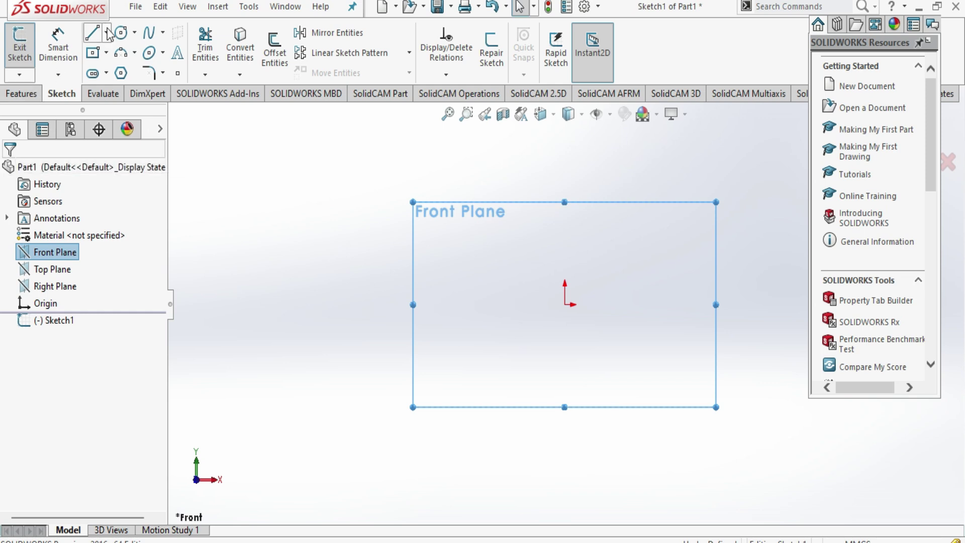
Draw two six-sided polygons, the second below and to the right of the first.
click(313, 232)
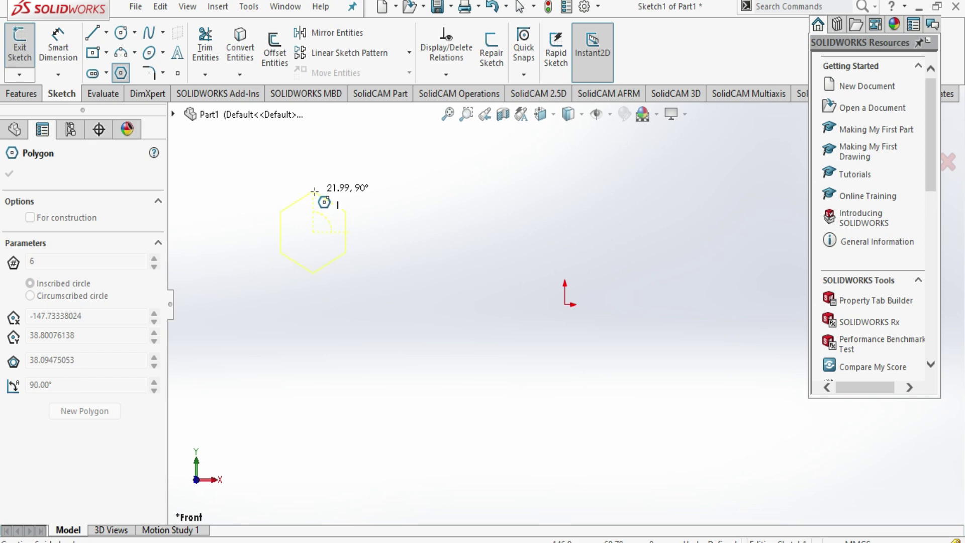
click(314, 191)
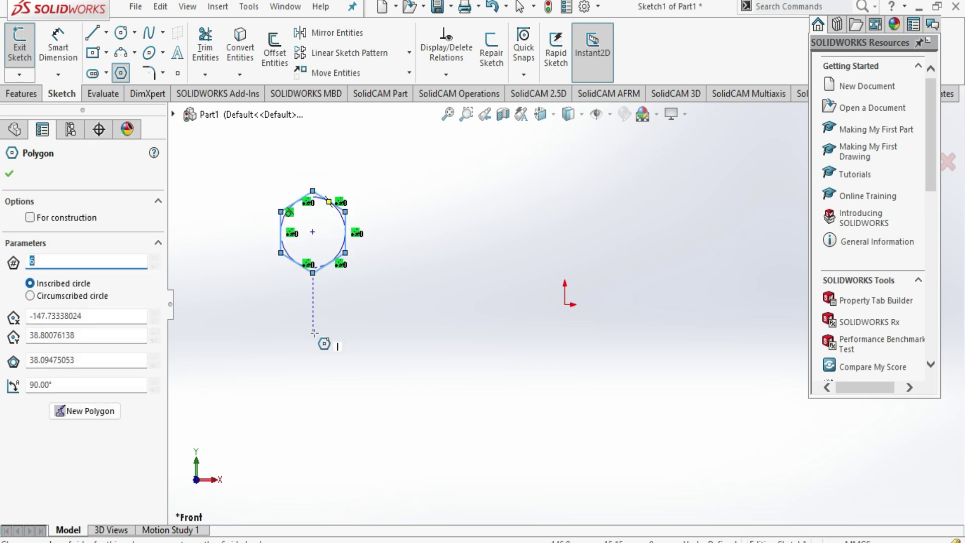
click(350, 322)
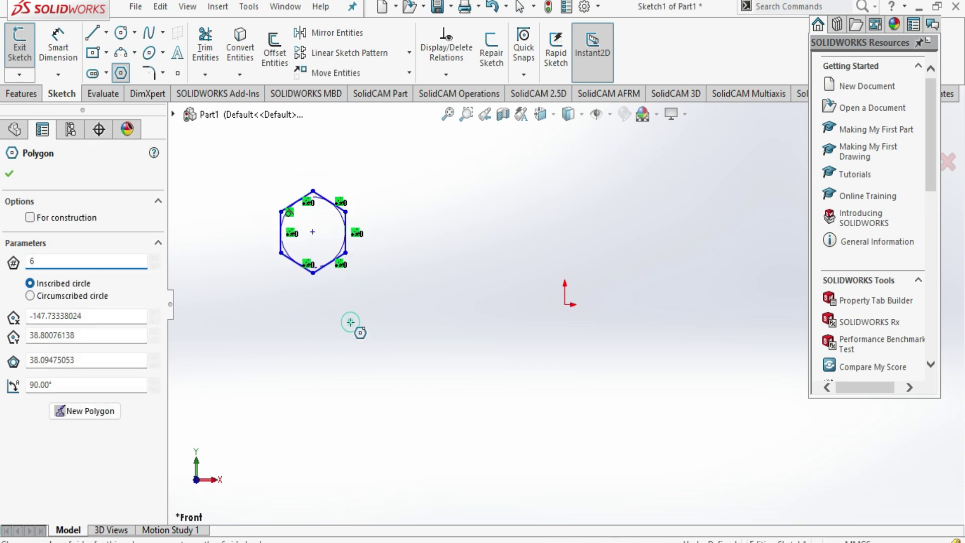
click(349, 280)
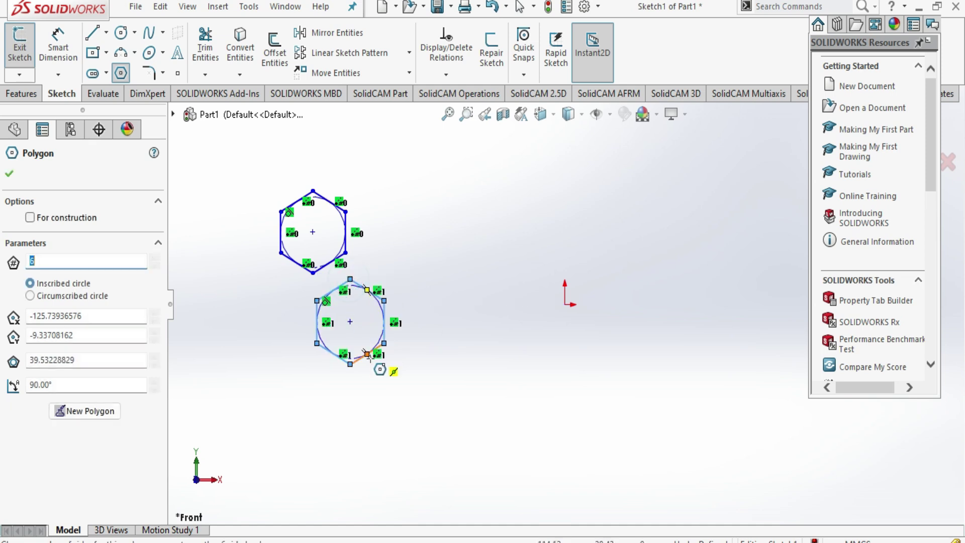
key(Escape)
Dimension the right edge of each hexagon to 50 mm.
click(59, 50)
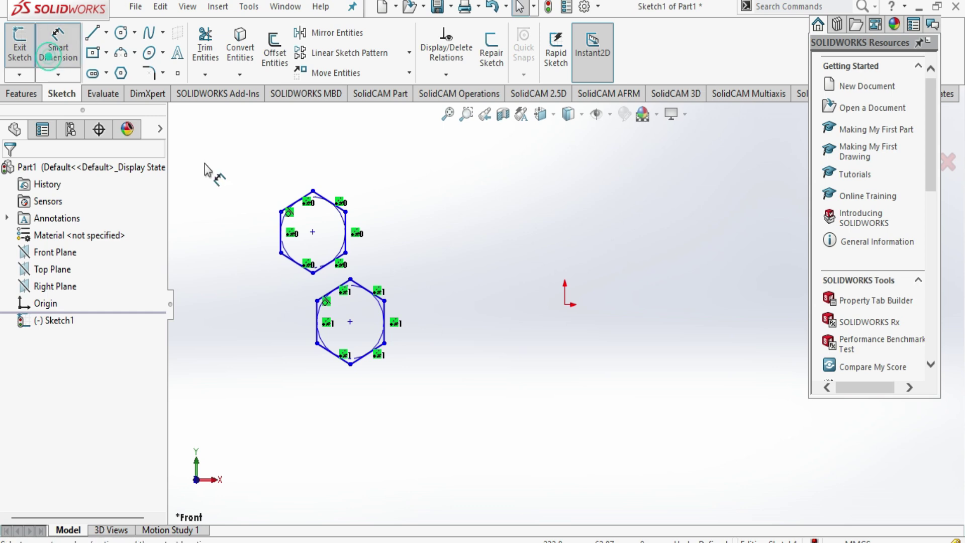
click(347, 249)
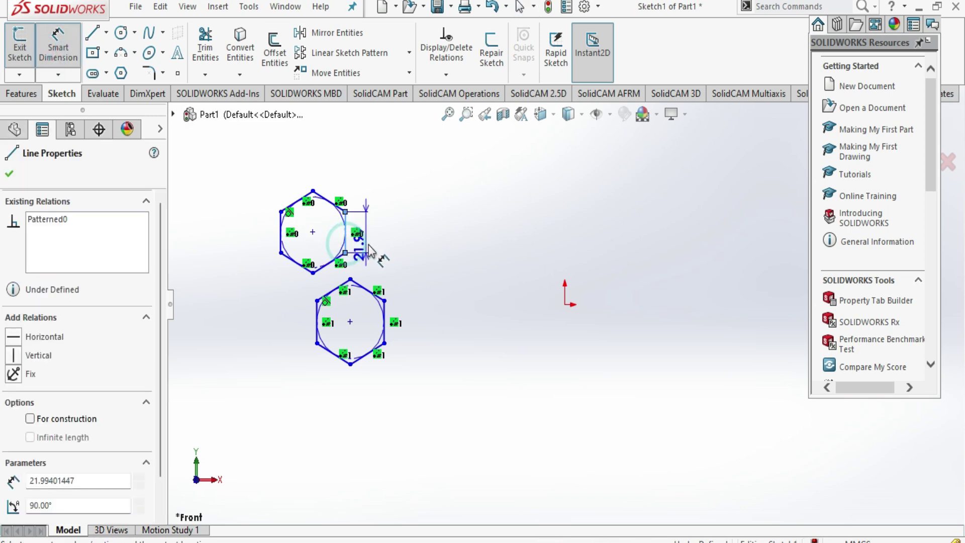
click(371, 251)
text(50)
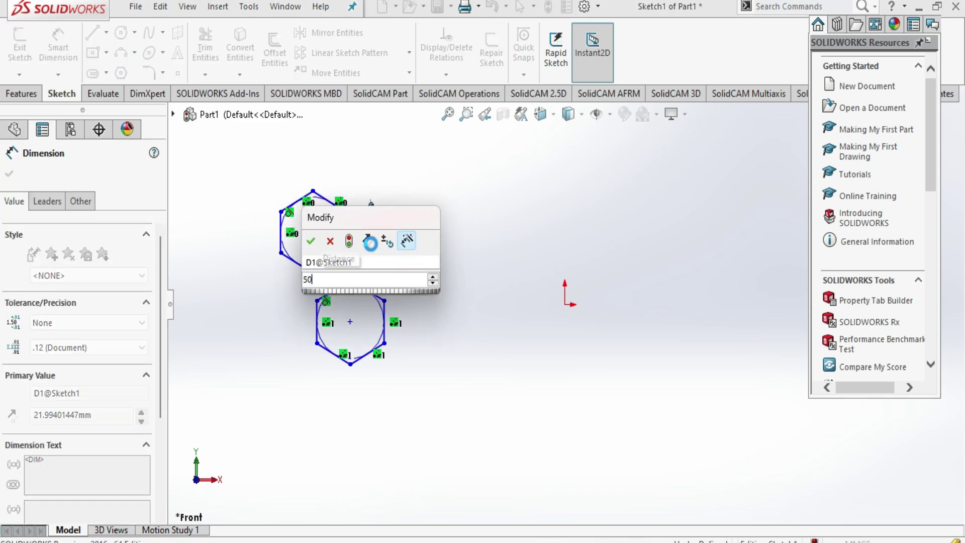
key(Return)
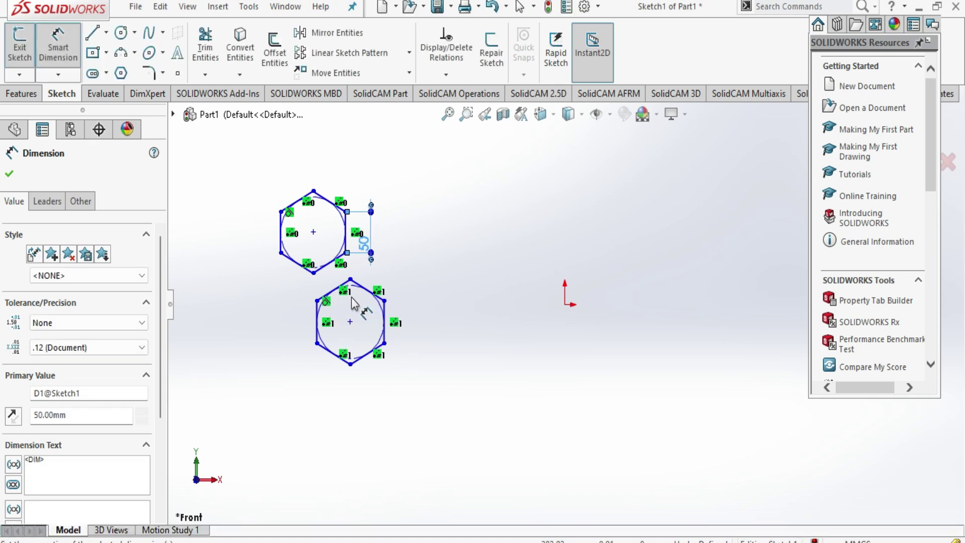
click(385, 332)
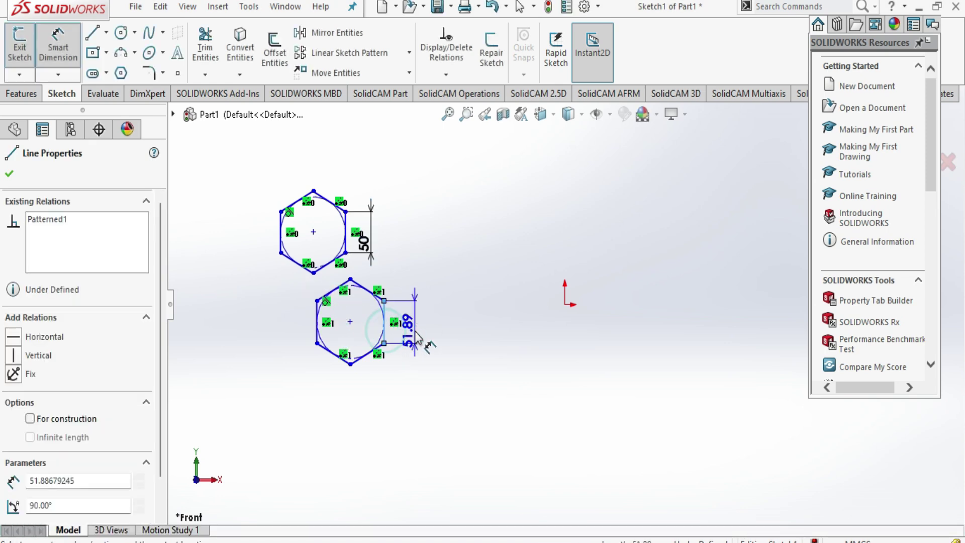
click(412, 342)
text(50)
key(Return)
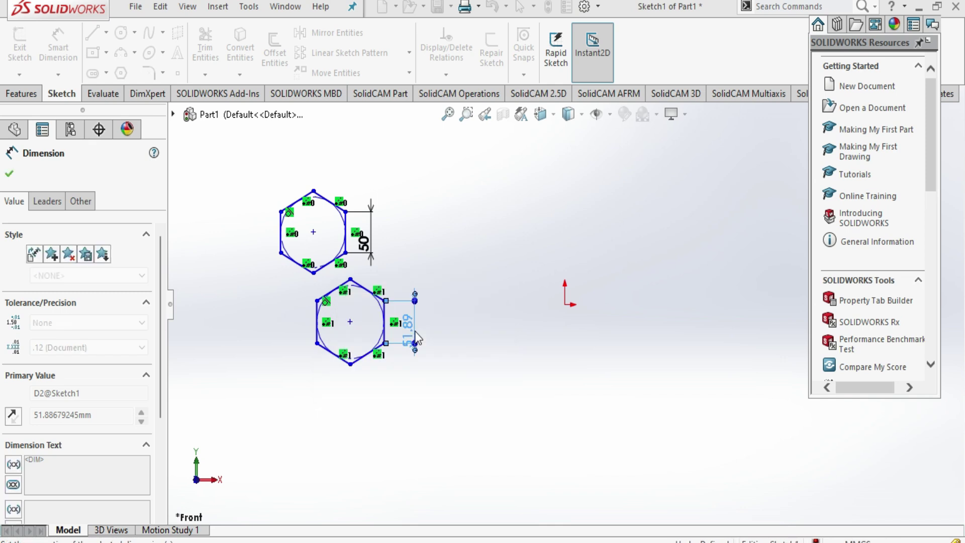
Dimension the hexagons' corner offsets: 20 mm vertically and 10 mm horizontally.
scroll(425, 306, down, 3)
scroll(503, 309, down, 1)
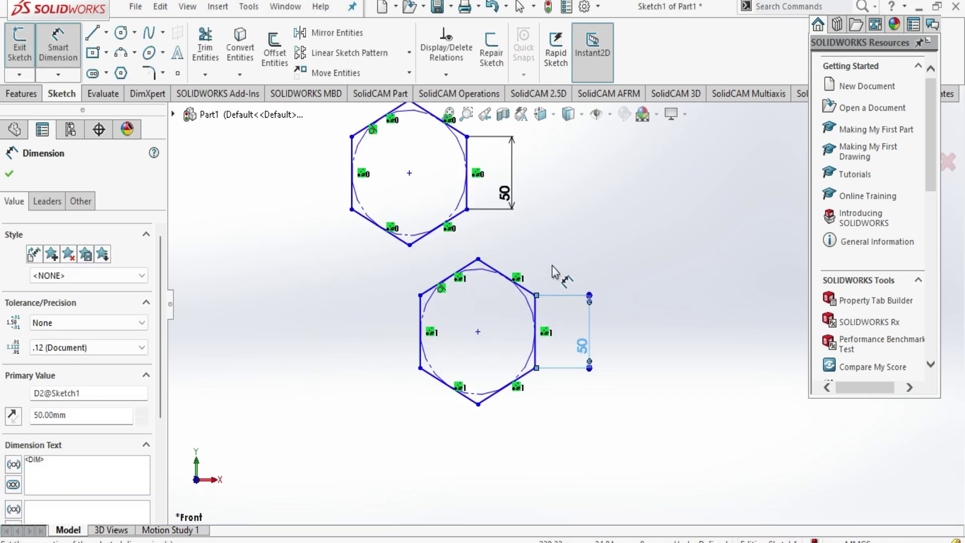
click(467, 210)
click(478, 259)
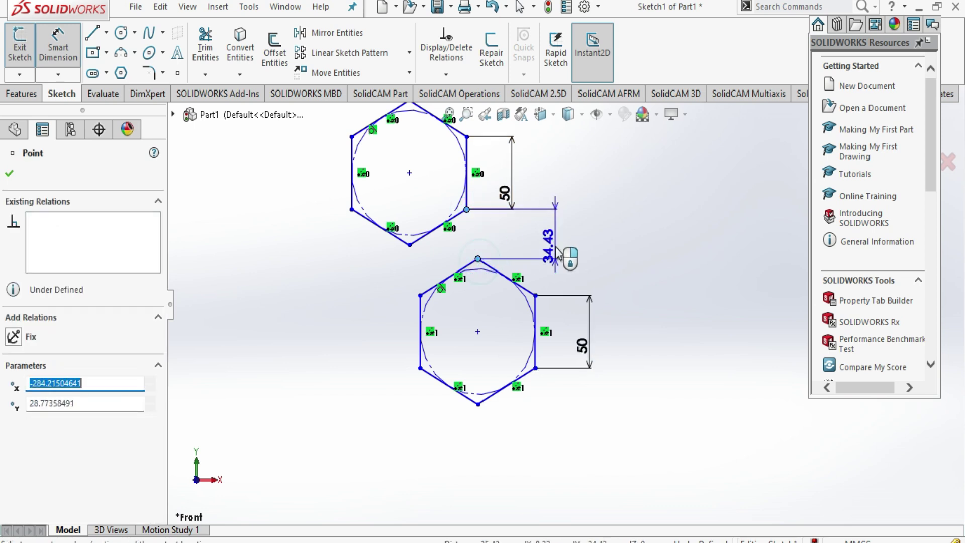
click(556, 253)
text(20)
key(Return)
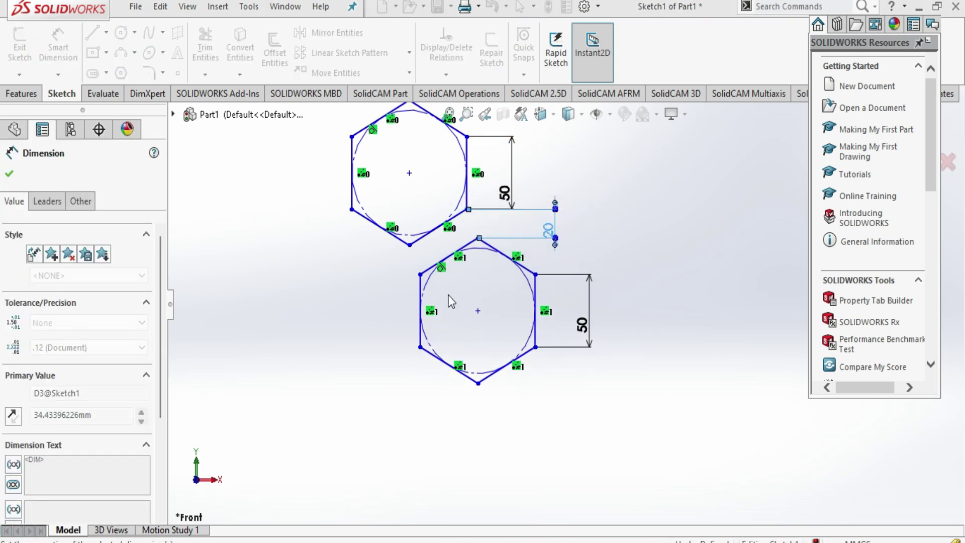
click(410, 245)
click(420, 275)
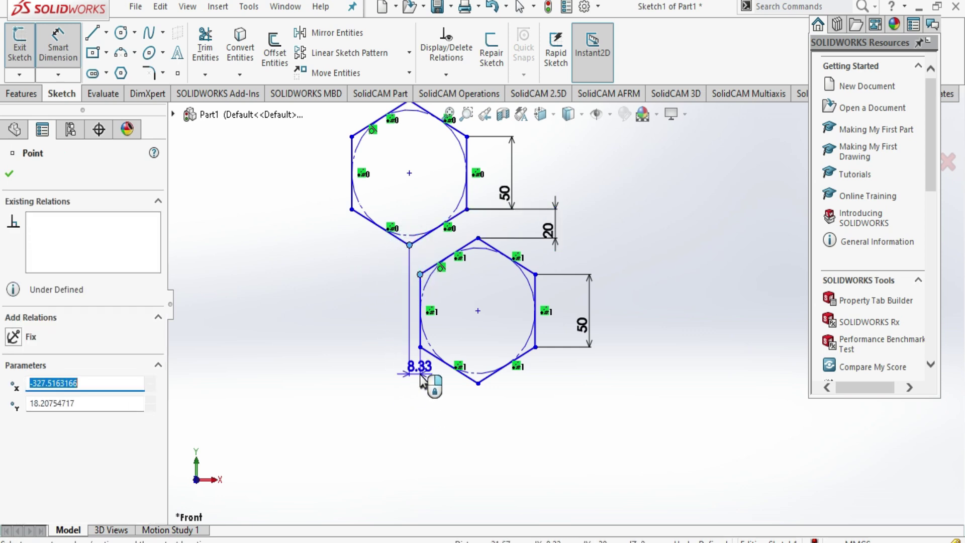
click(424, 382)
text(10)
key(Return)
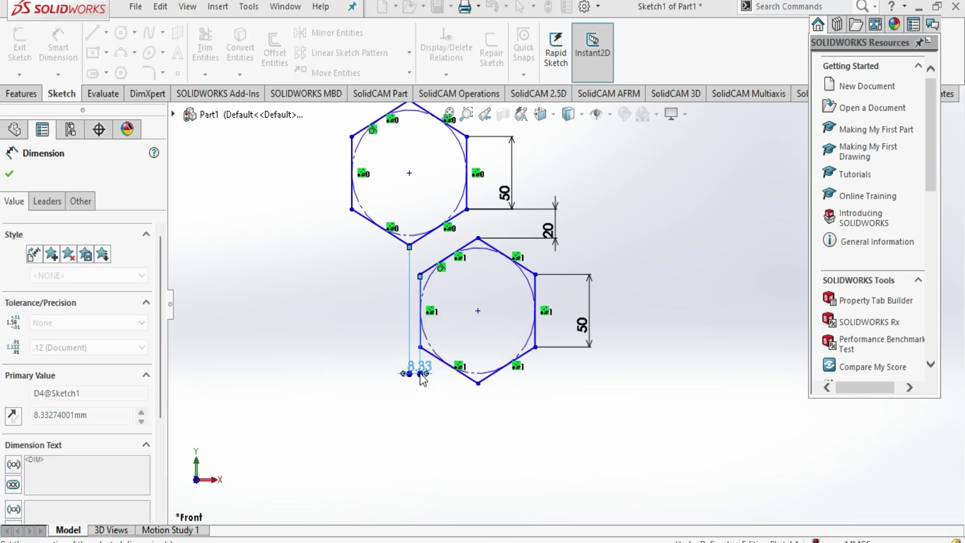
click(9, 175)
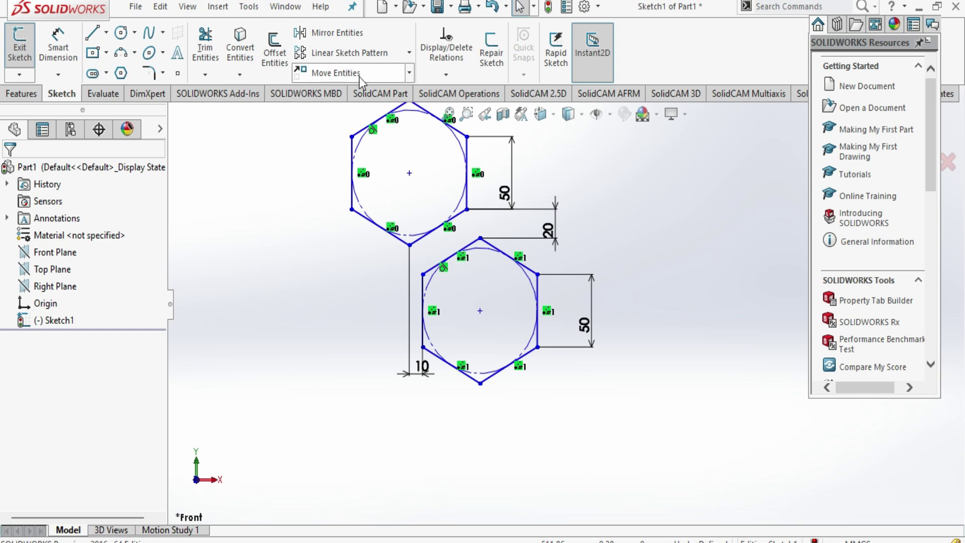
Start a linear sketch pattern and select five edges of the top hexagon.
click(380, 57)
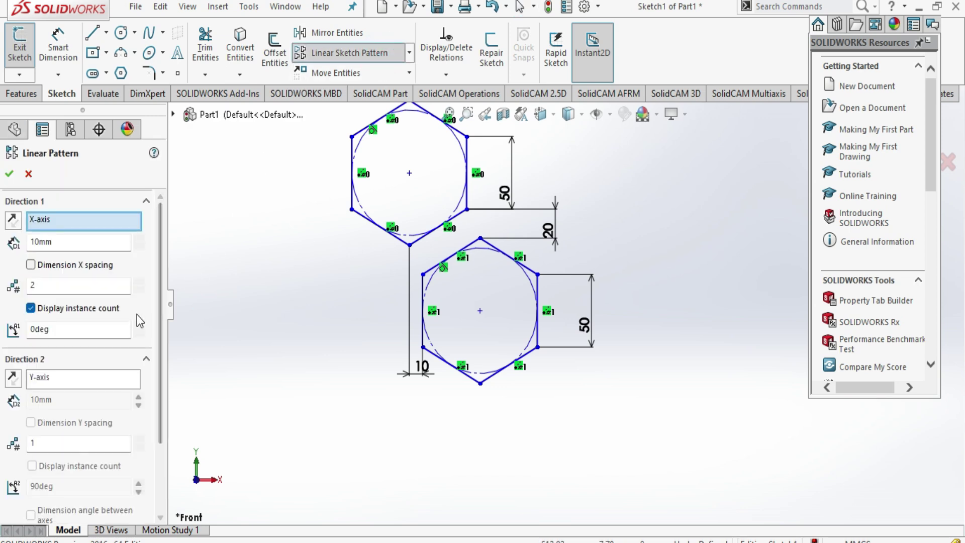
scroll(126, 452, down, 3)
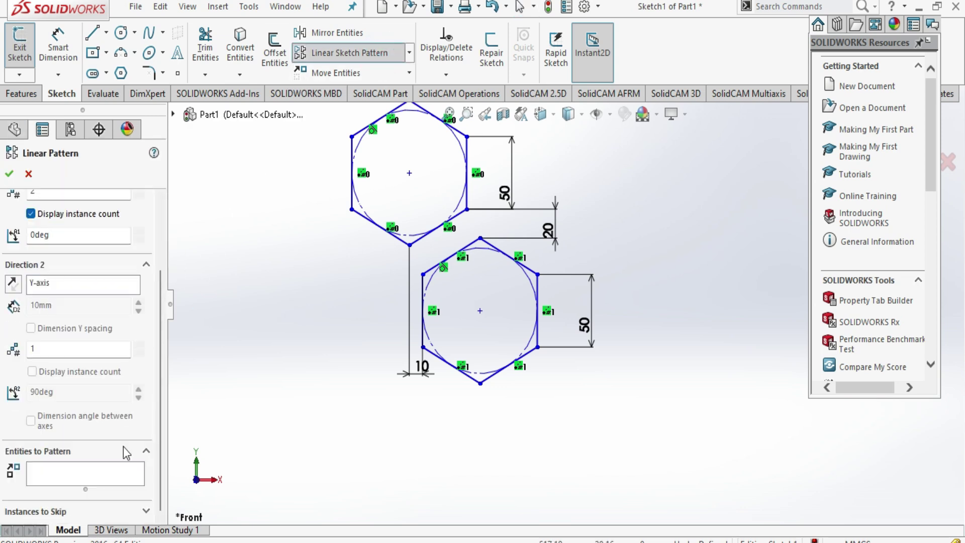
click(106, 469)
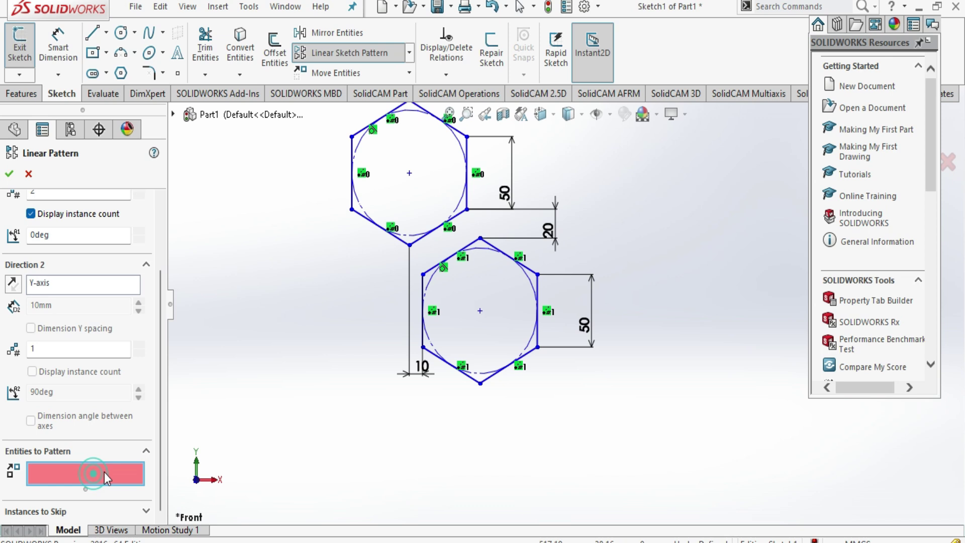
click(379, 231)
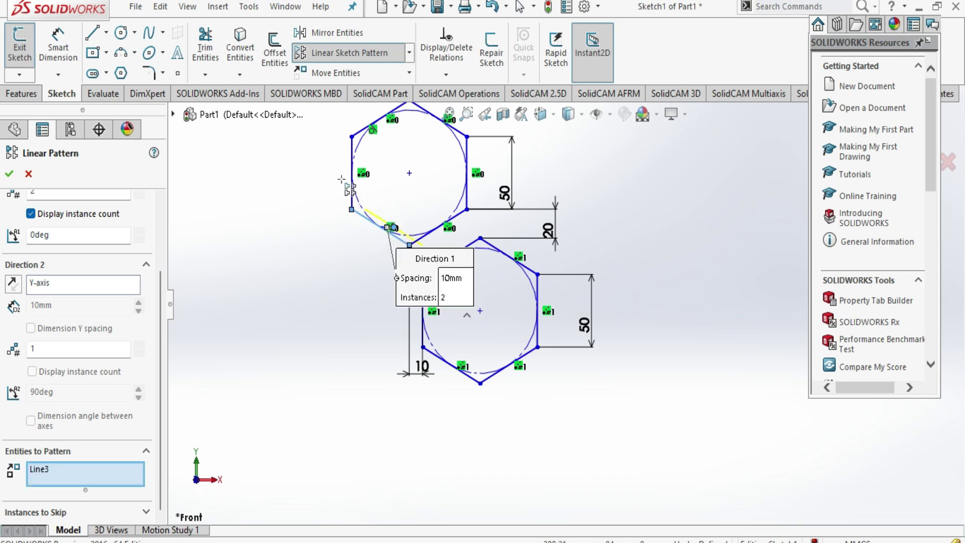
scroll(553, 297, up, 2)
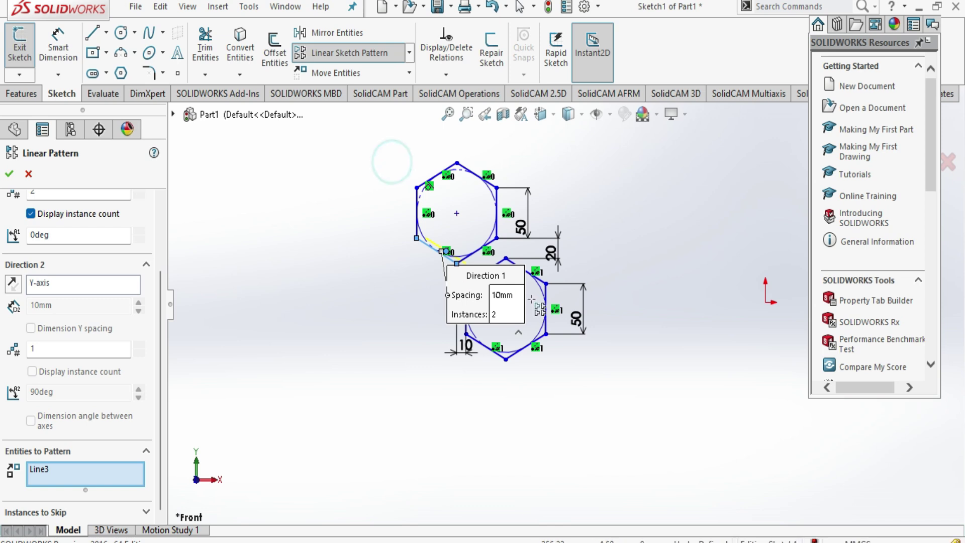
click(418, 208)
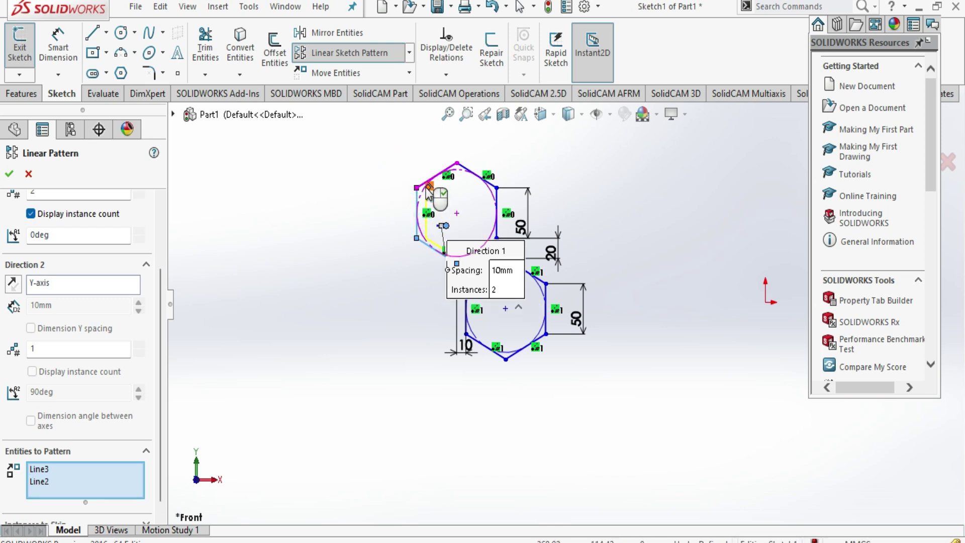
click(477, 175)
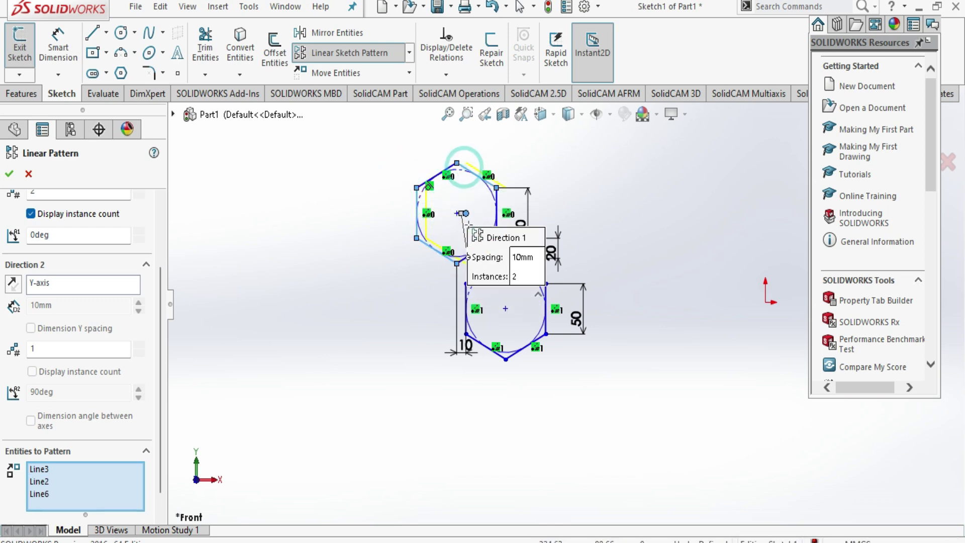
click(500, 224)
click(436, 176)
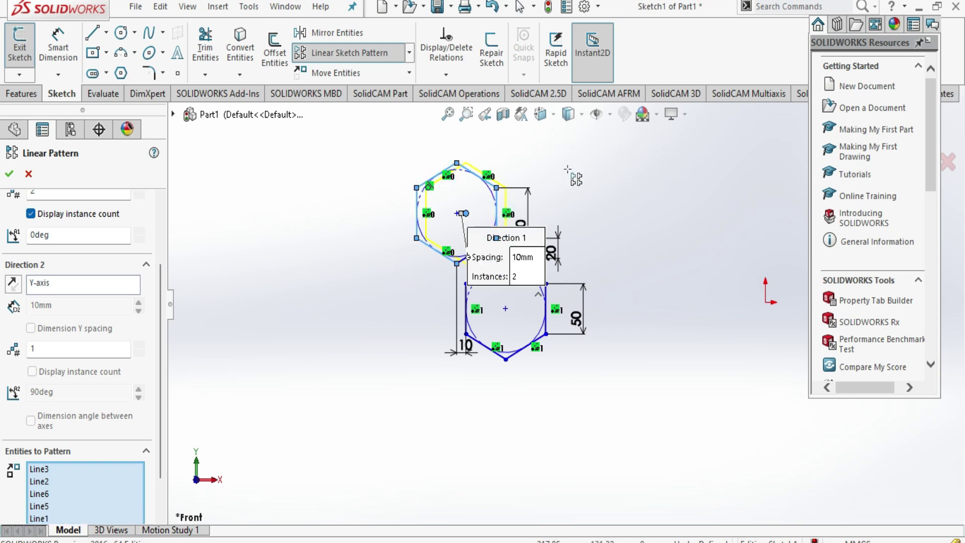
Add five edges of the lower hexagon to the pattern entities.
scroll(641, 332, down, 3)
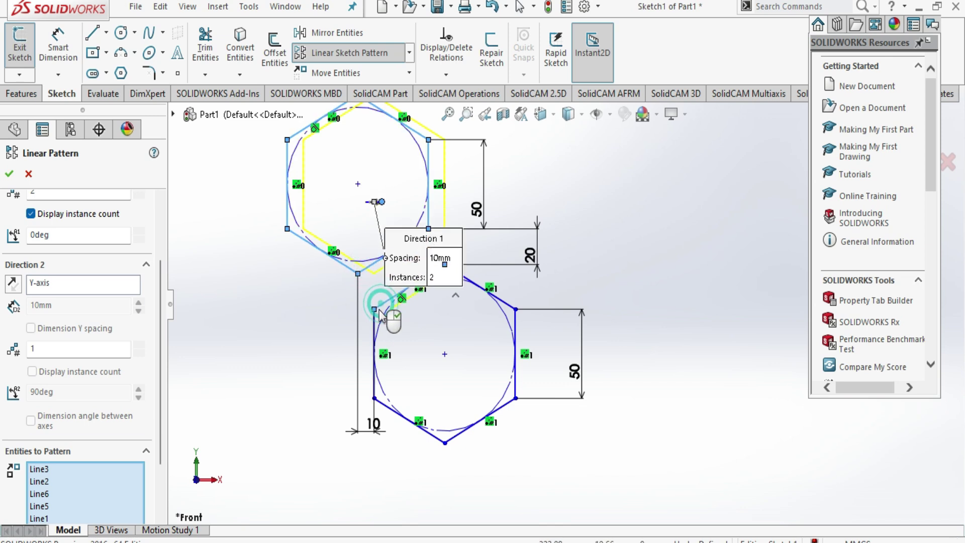
click(374, 347)
click(380, 403)
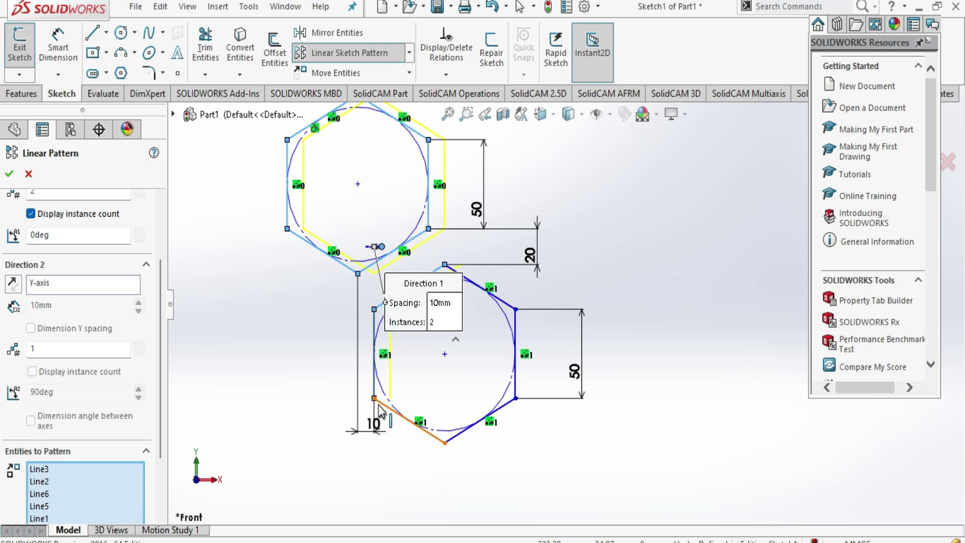
click(460, 433)
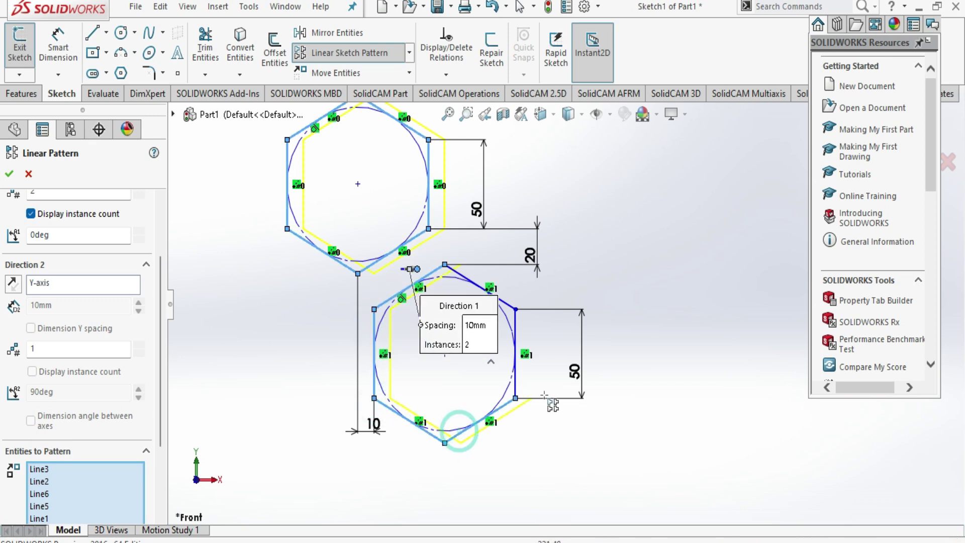
click(515, 392)
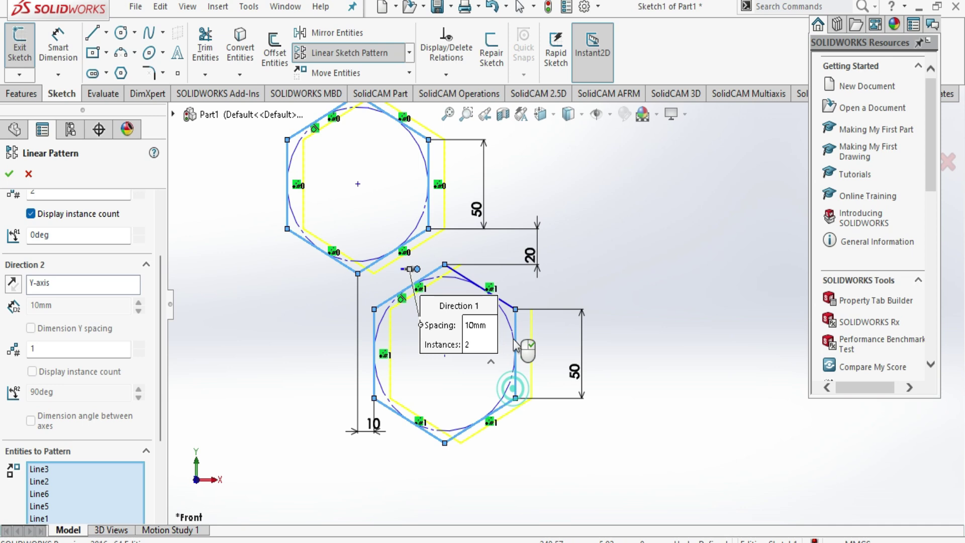
click(465, 277)
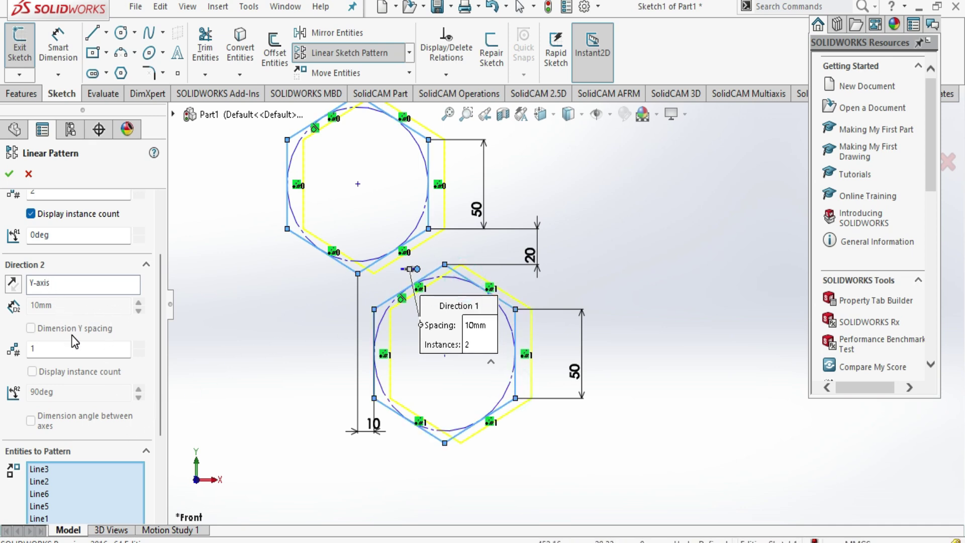
scroll(74, 342, up, 3)
Adjust the Direction 1 pattern spacing, settling it at 100 mm.
double_click(62, 287)
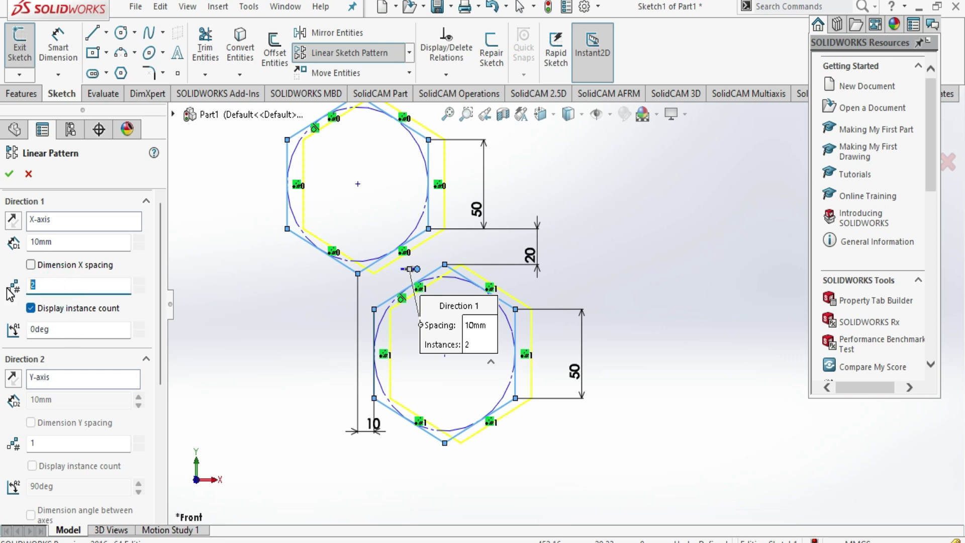
text(10)
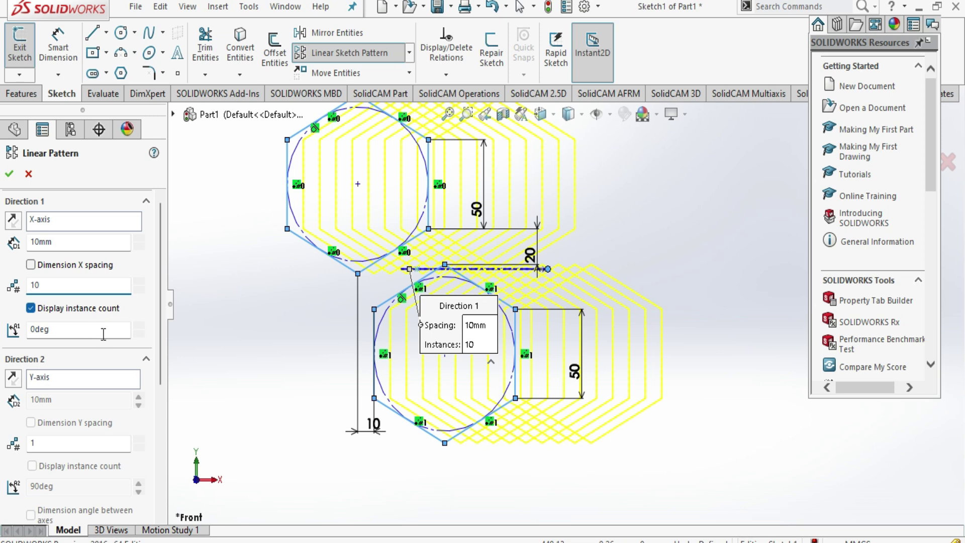
click(139, 241)
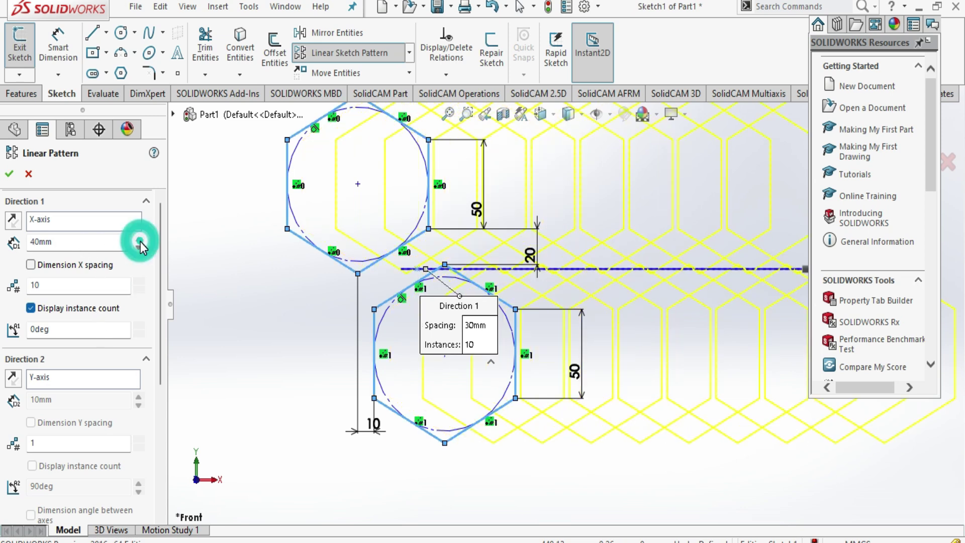
click(139, 240)
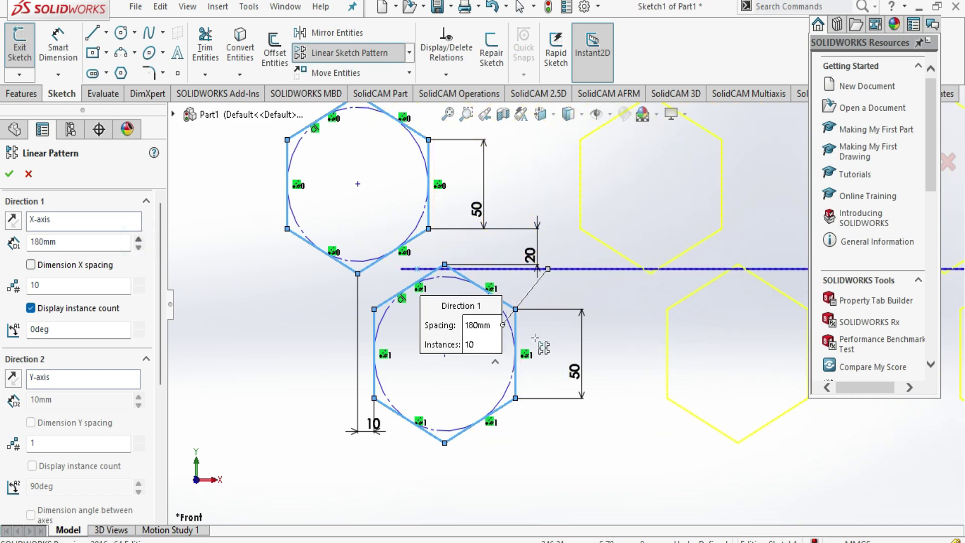
scroll(613, 351, up, 2)
scroll(613, 351, up, 3)
scroll(633, 348, up, 3)
scroll(654, 346, up, 2)
scroll(674, 343, up, 1)
scroll(711, 301, down, 4)
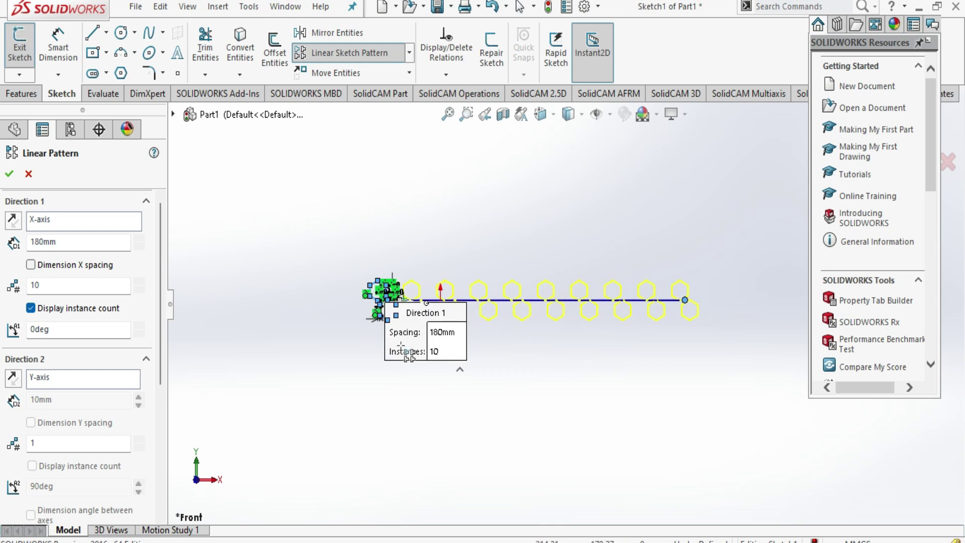
scroll(597, 297, down, 2)
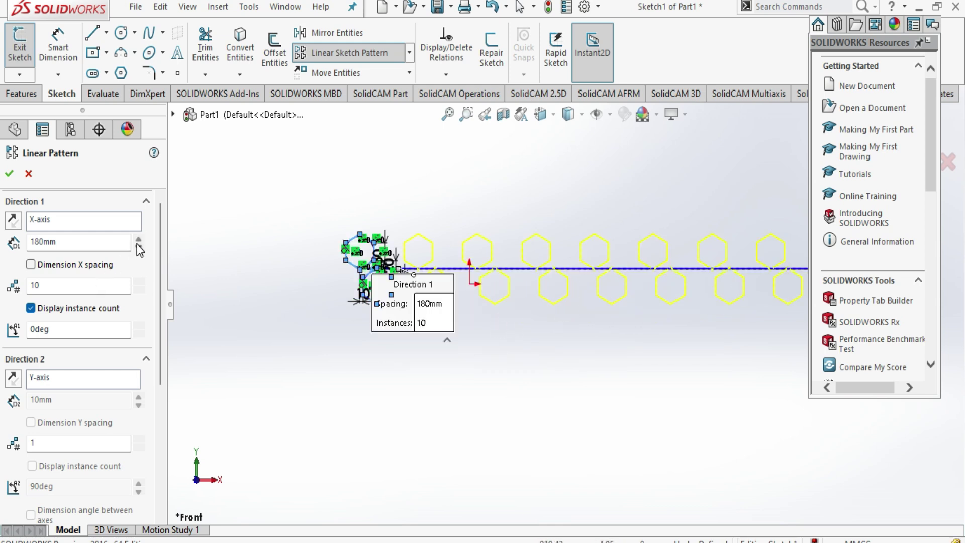
click(138, 246)
click(138, 247)
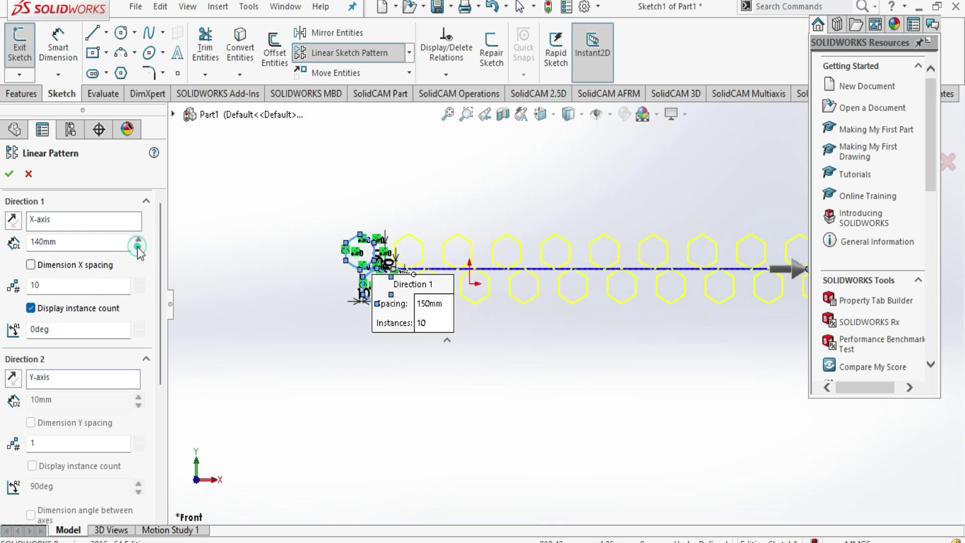
click(137, 246)
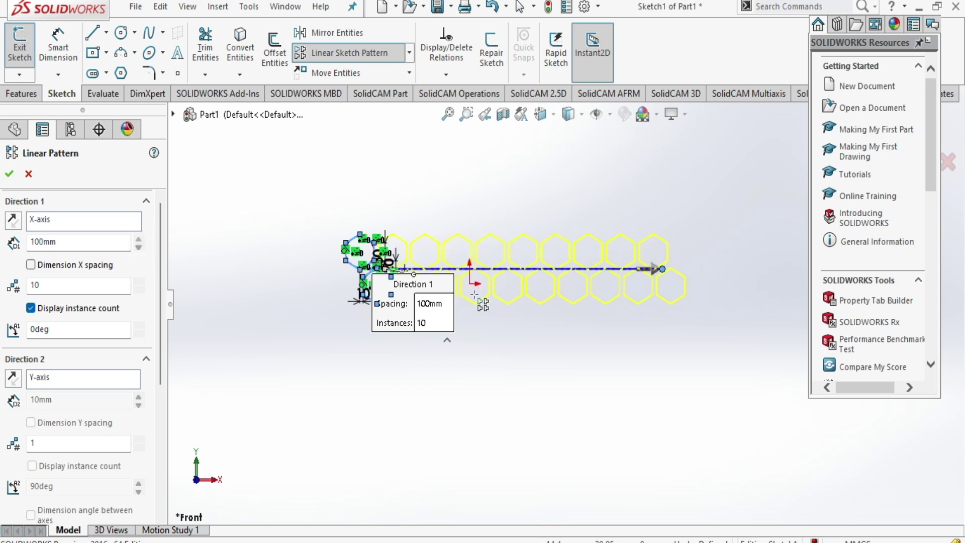
scroll(556, 293, down, 2)
scroll(553, 284, down, 5)
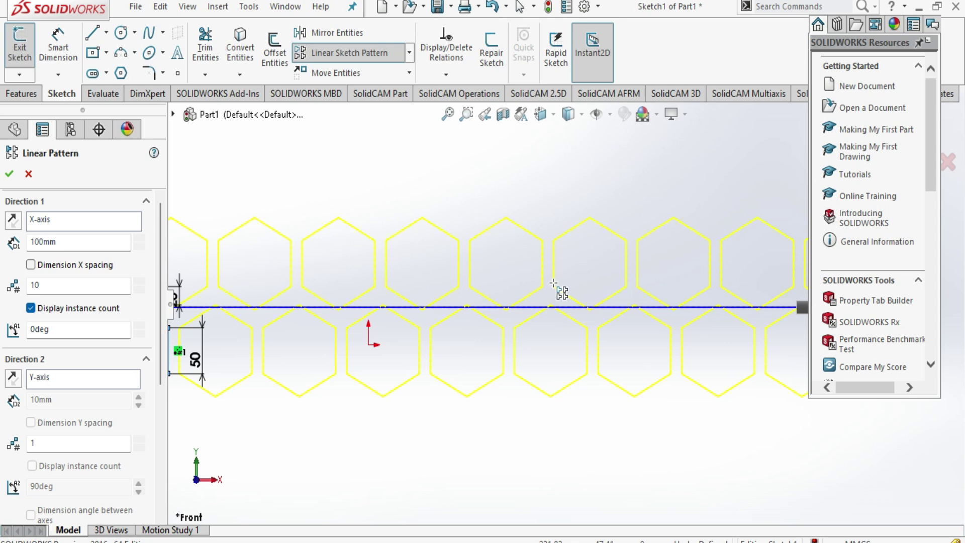
scroll(447, 305, up, 2)
Set Direction 1 to 8 instances, accept the pattern and deselect the hexagons.
double_click(46, 287)
text(8)
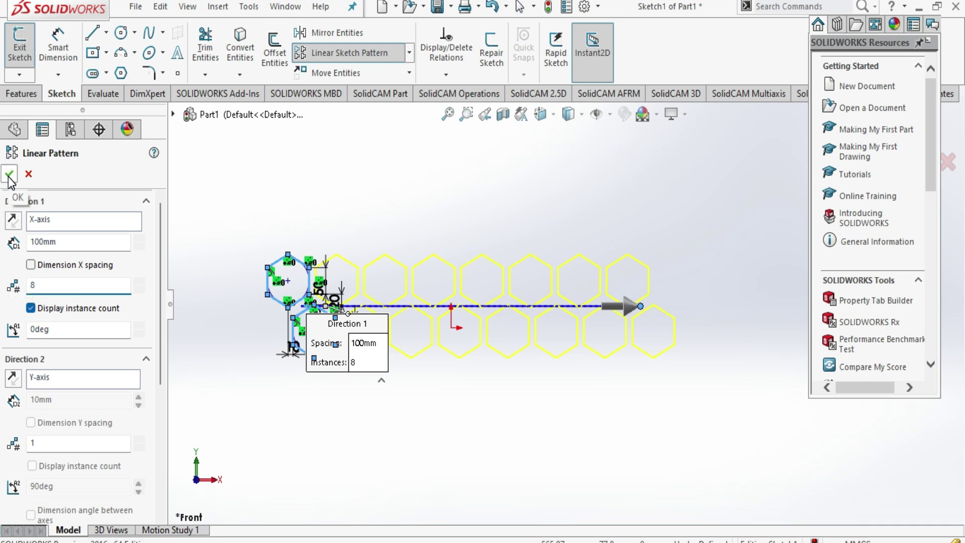
drag(161, 336, 153, 382)
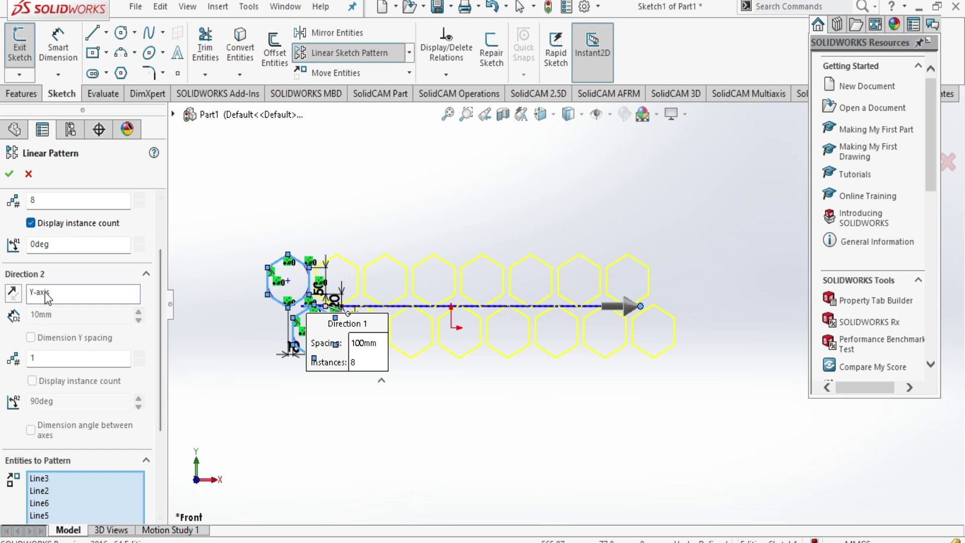
click(52, 354)
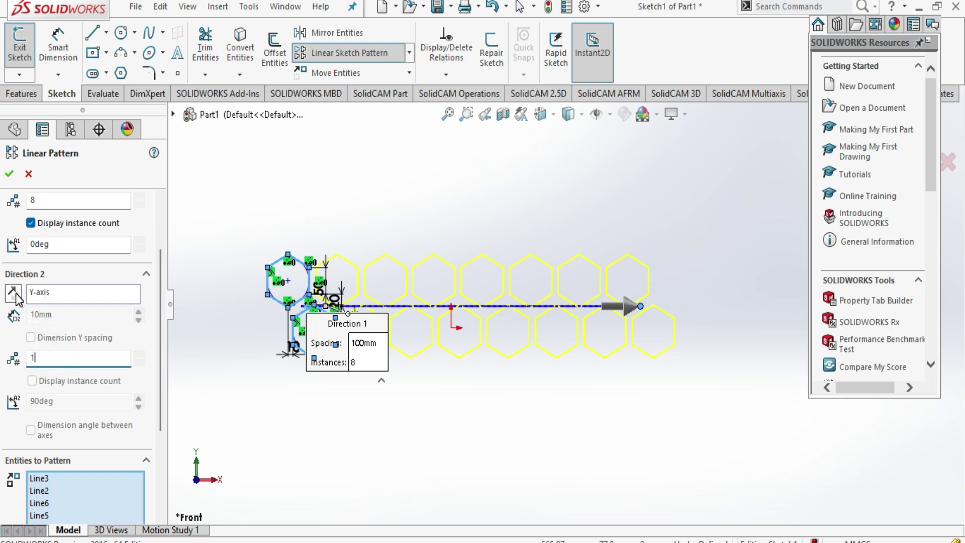
click(9, 176)
click(269, 193)
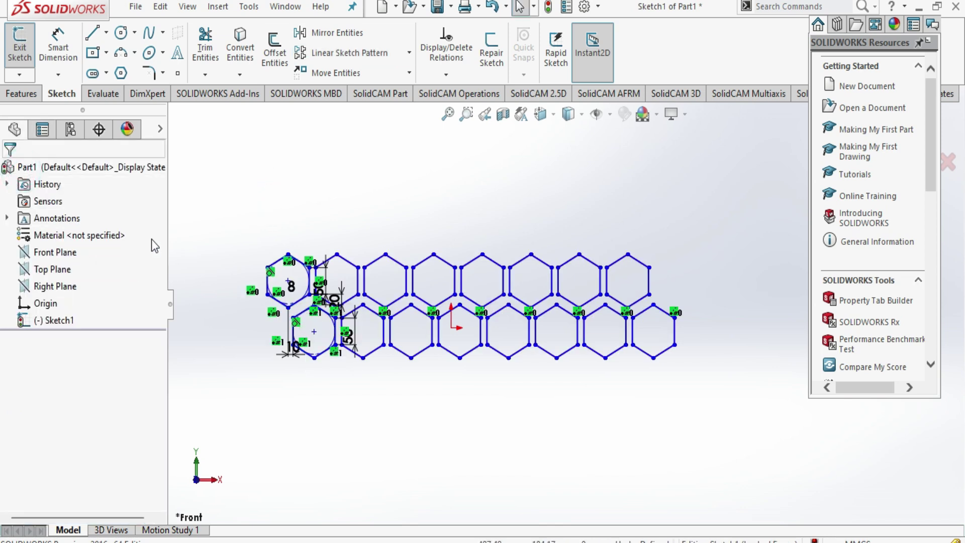
Start a second linear sketch pattern, set the Direction 2 axis, activate Entities to Pattern.
click(373, 54)
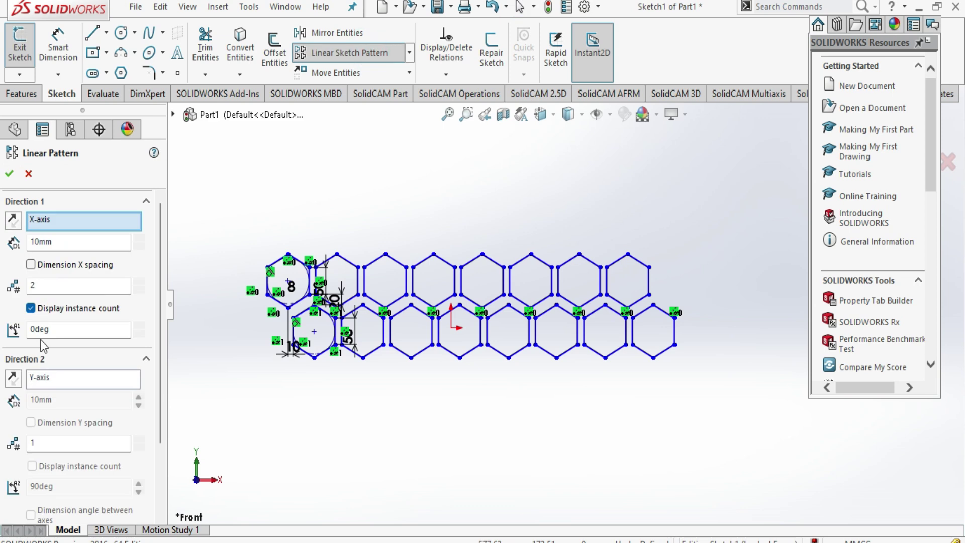
scroll(159, 314, down, 3)
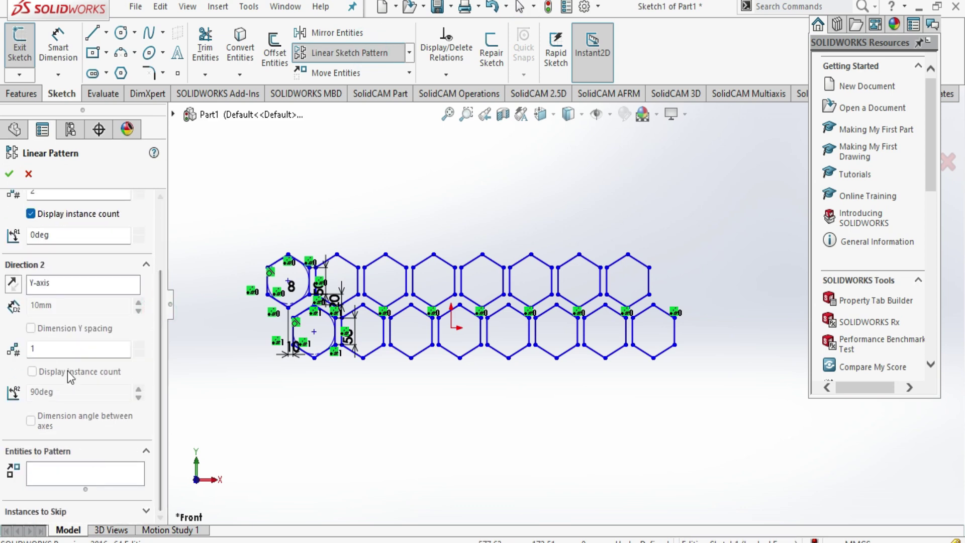
click(58, 287)
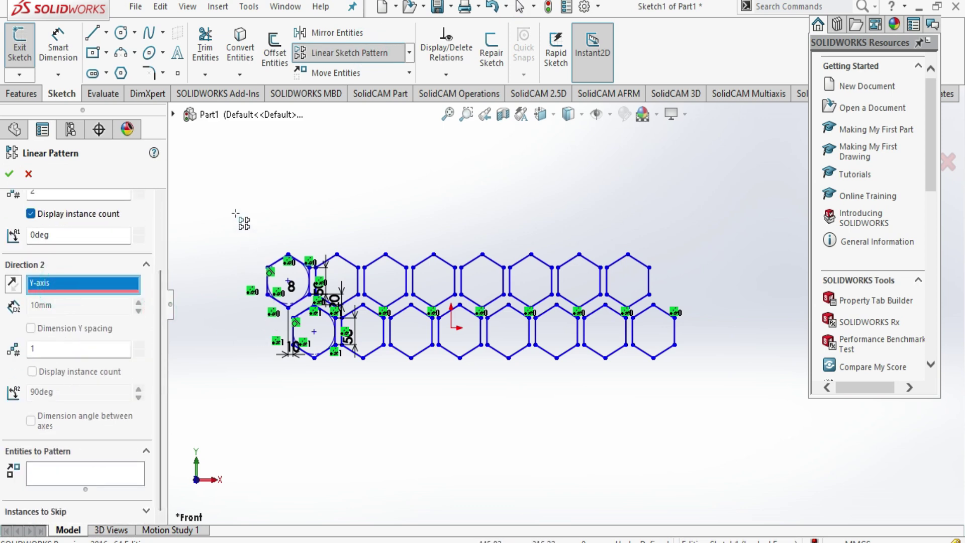
click(109, 475)
click(216, 227)
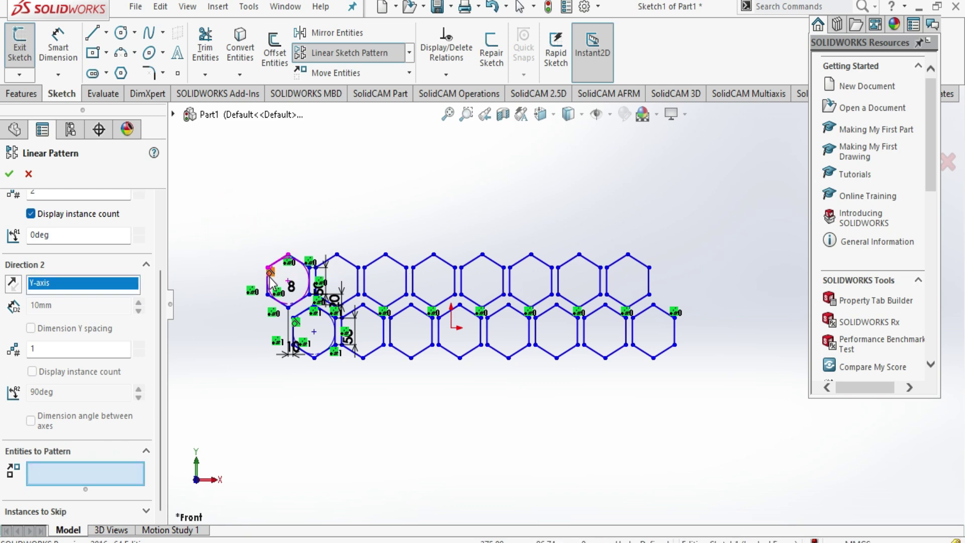
ctrl+middle_drag(340, 293, 464, 282)
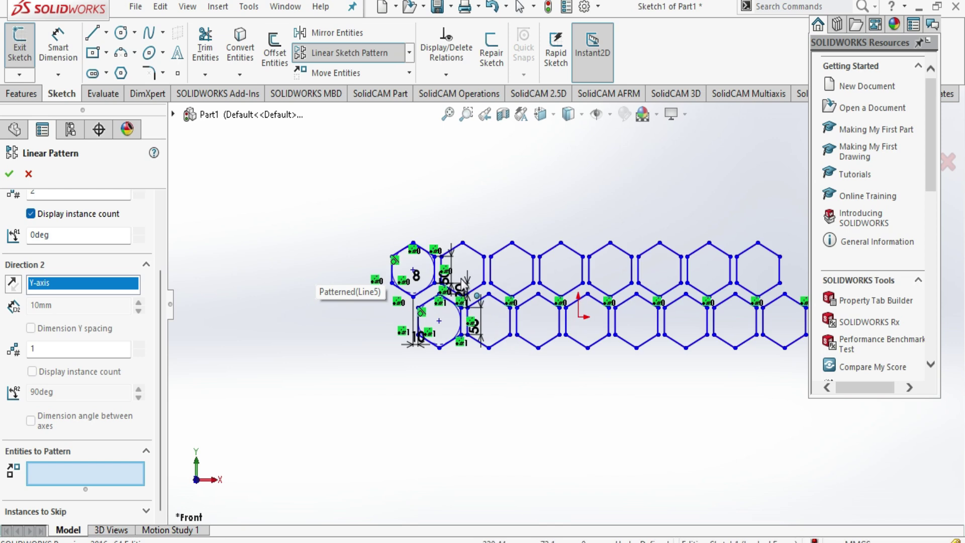
scroll(425, 281, down, 5)
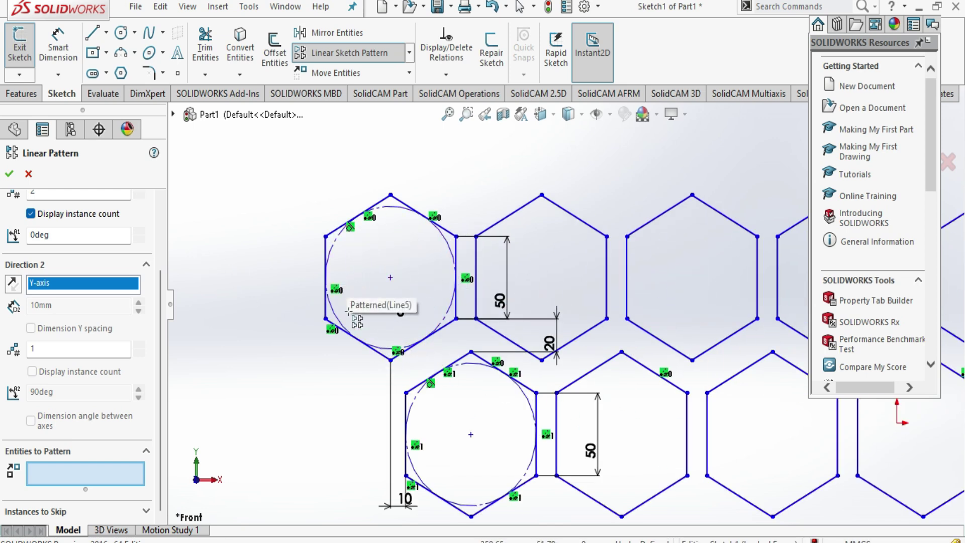
Select edges Line1–Line6 of the upper-left hexagon and its neighbour as pattern entities.
click(332, 232)
click(326, 256)
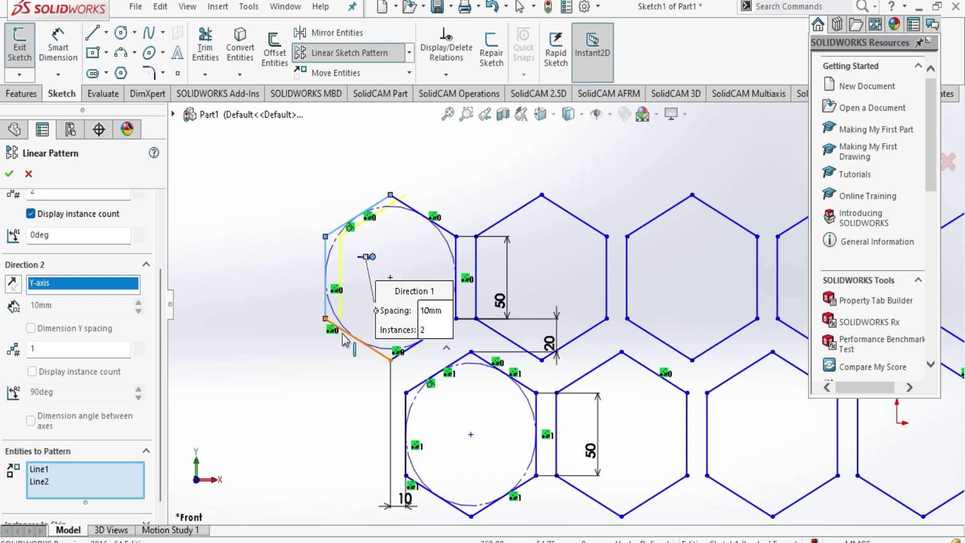
click(372, 342)
click(449, 231)
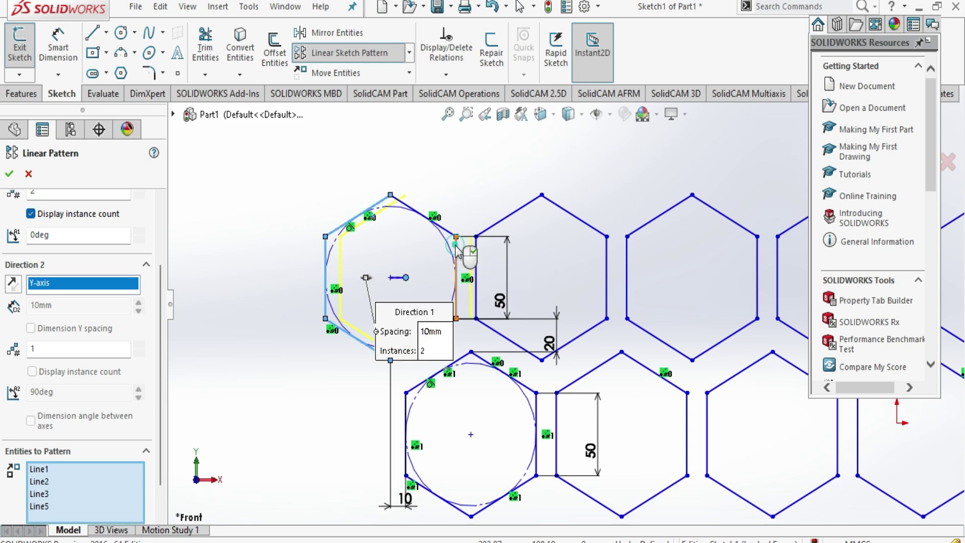
click(456, 244)
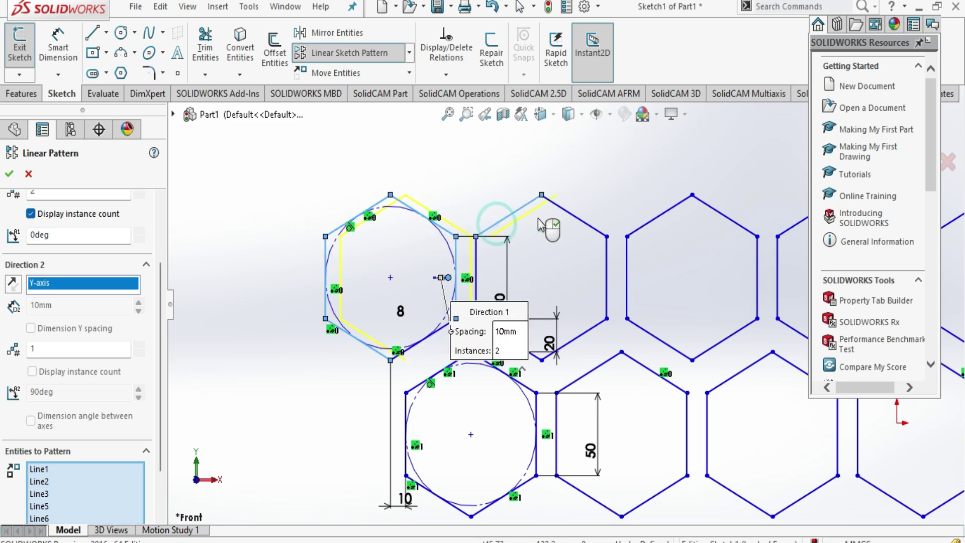
click(566, 214)
click(608, 284)
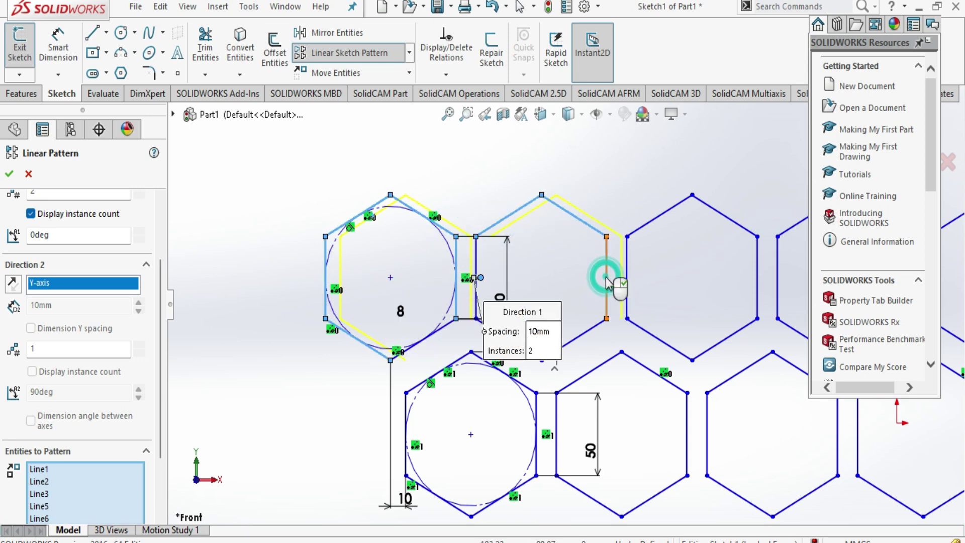
click(657, 347)
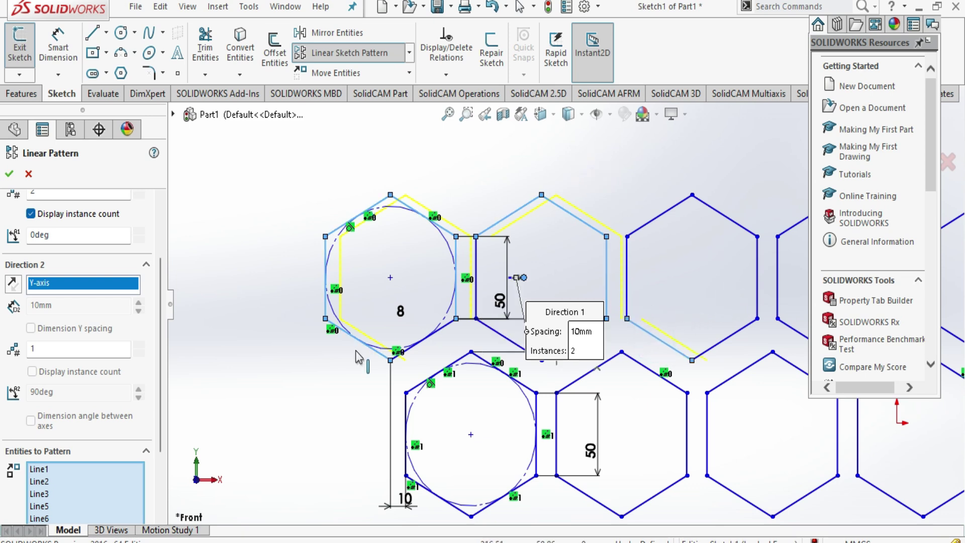
Clear the pattern's entity selections and pick Sketch1 from the flyout feature tree.
right_click(101, 481)
click(151, 491)
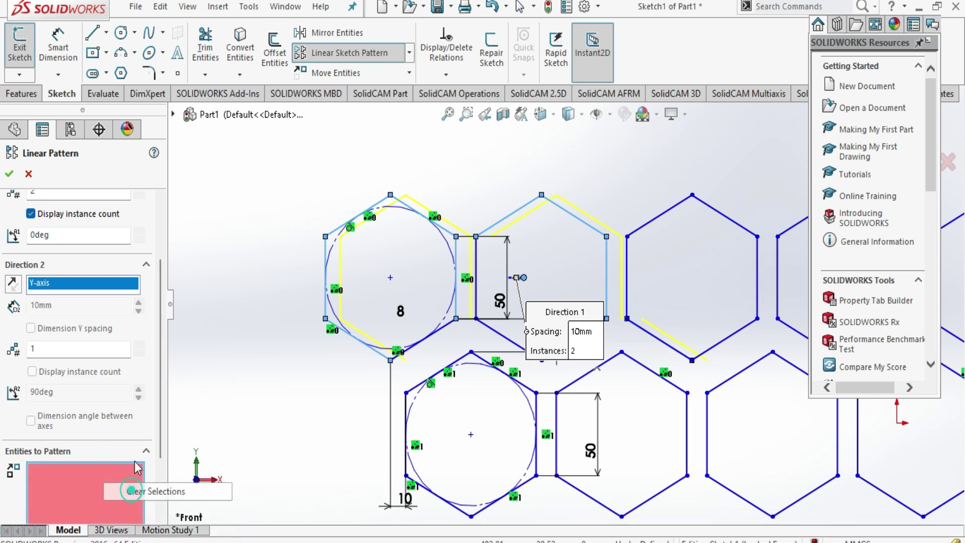
click(173, 114)
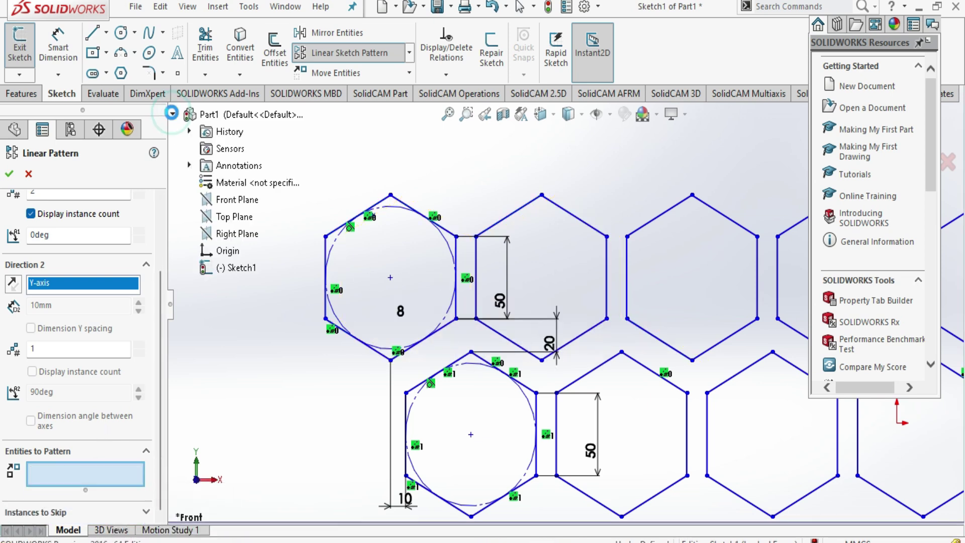
click(237, 267)
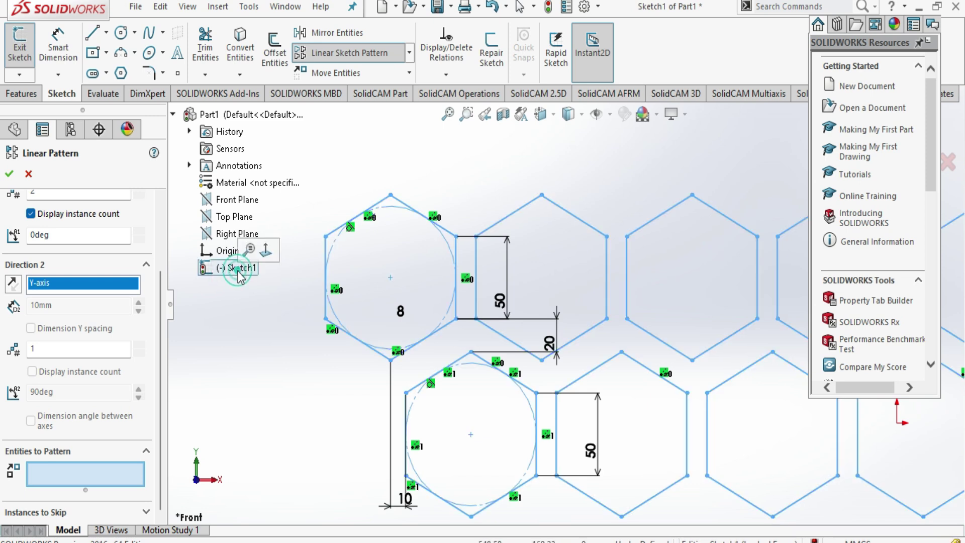
click(105, 484)
click(230, 275)
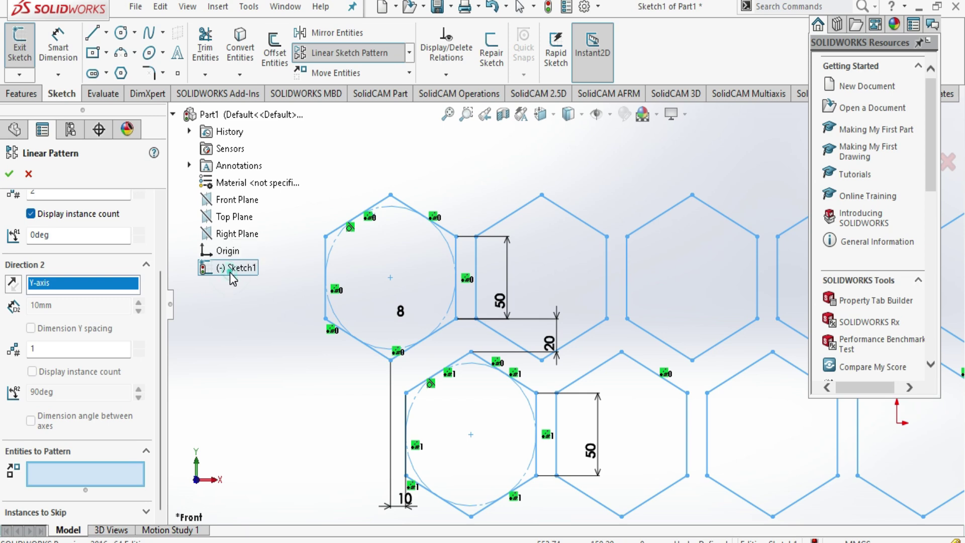
Pan and zoom the view onto the top row of hexagons.
click(307, 147)
scroll(503, 390, down, 2)
scroll(504, 389, up, 3)
scroll(519, 387, up, 1)
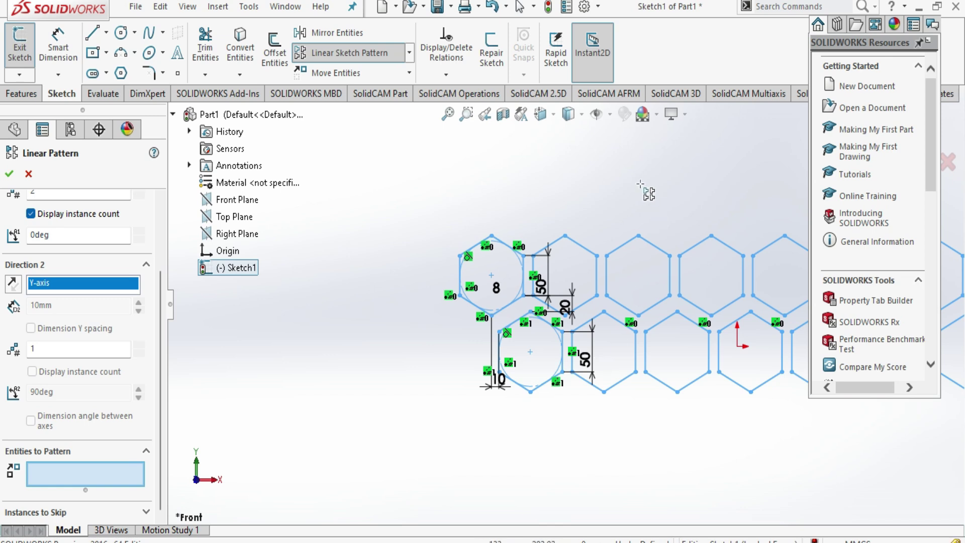
ctrl+middle_drag(640, 184, 624, 199)
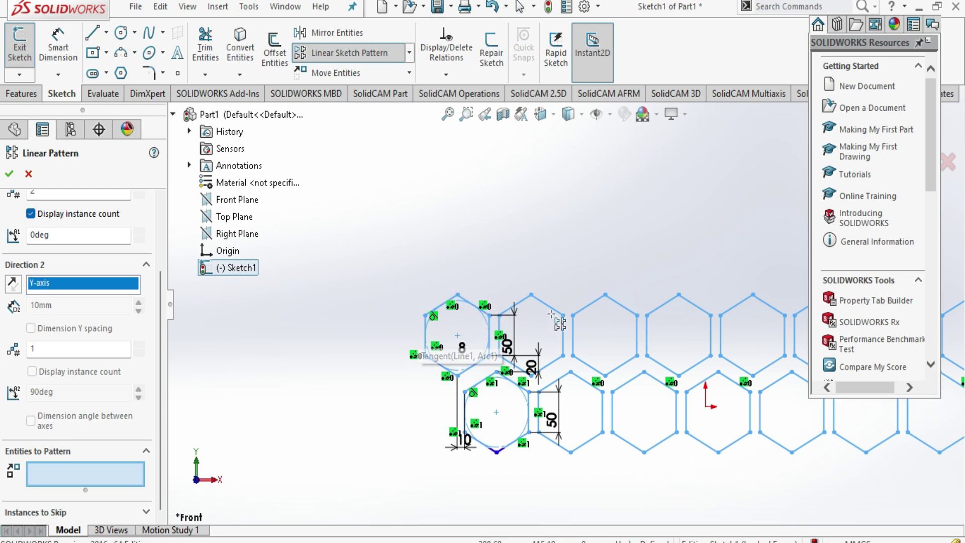
scroll(570, 309, down, 3)
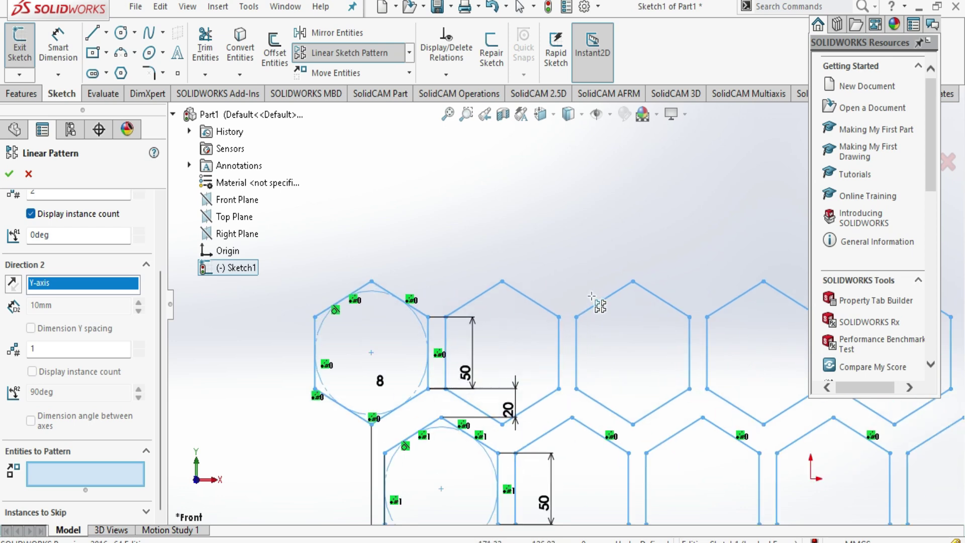
scroll(592, 297, up, 3)
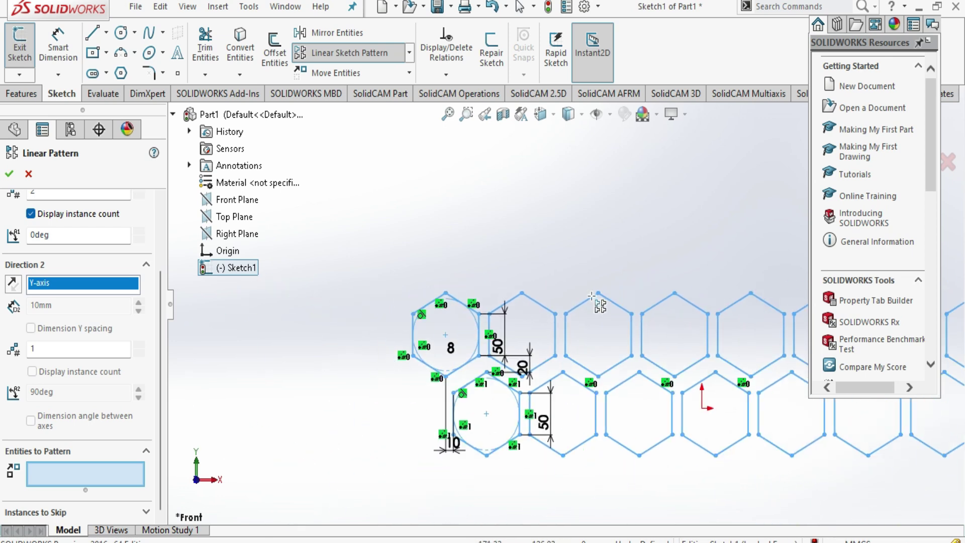
scroll(600, 330, up, 2)
scroll(802, 425, down, 1)
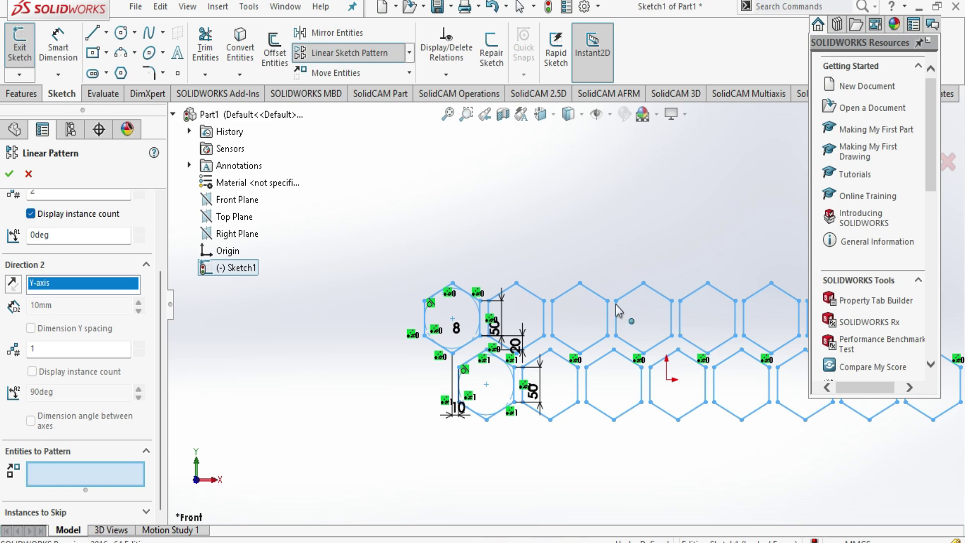
Add the top edges of the first top-row hexagons to Entities to Pattern.
click(572, 288)
click(593, 292)
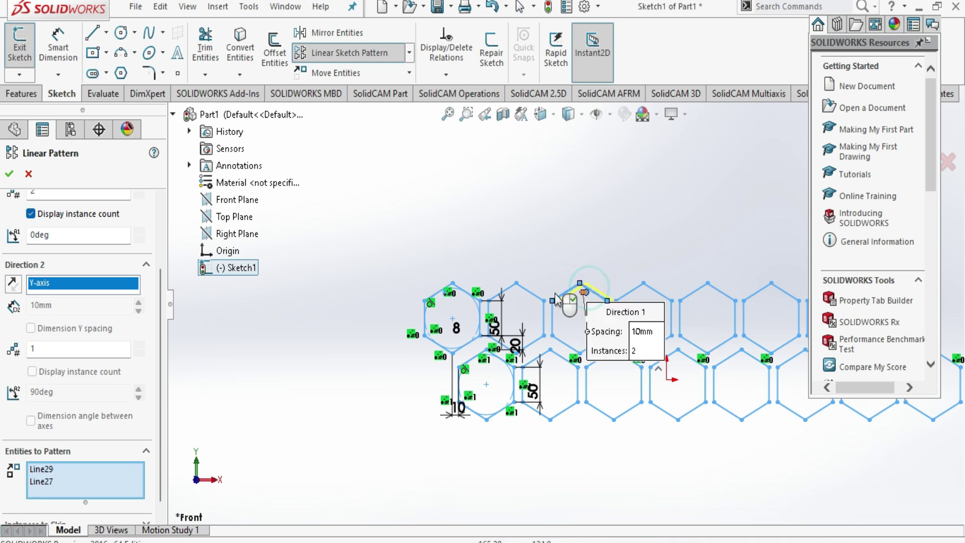
click(531, 291)
click(504, 292)
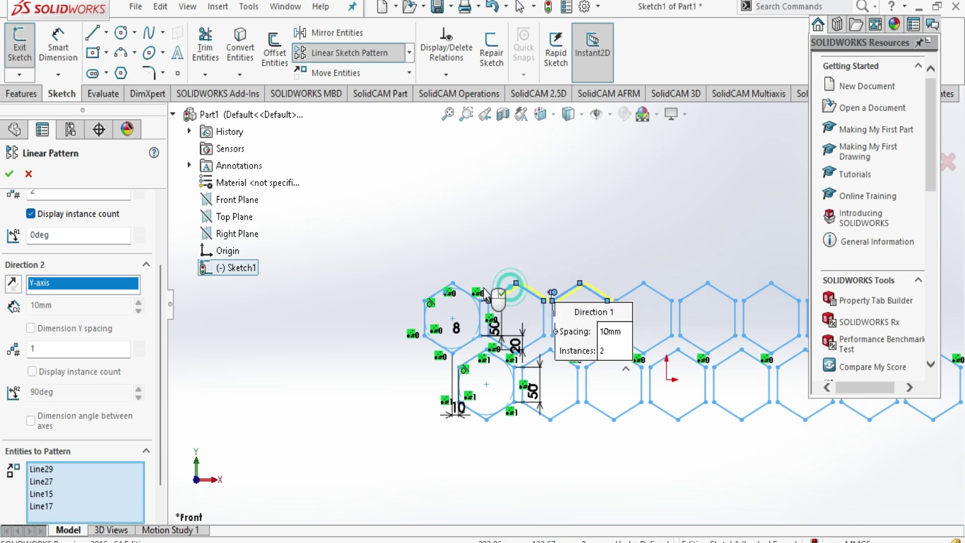
click(465, 291)
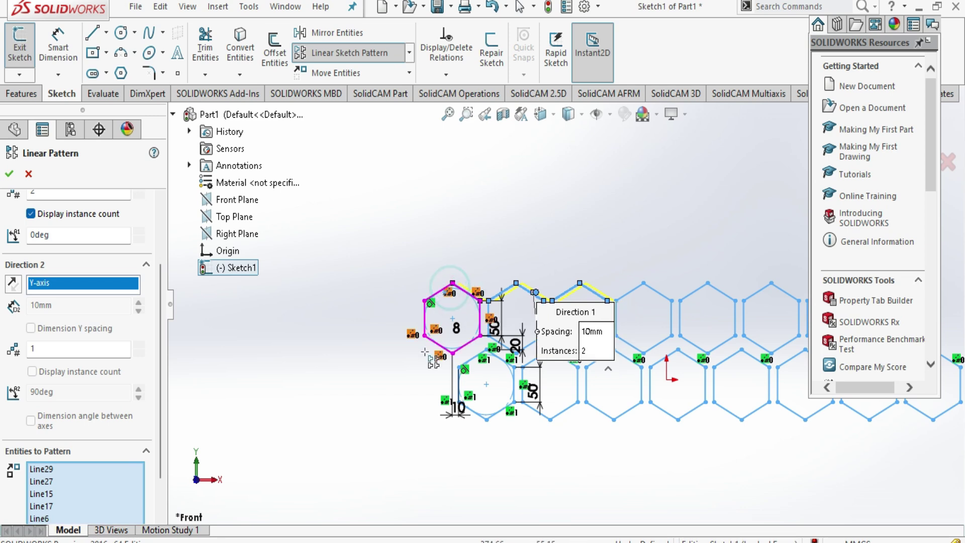
scroll(467, 320, up, 1)
scroll(460, 301, down, 1)
scroll(455, 291, down, 1)
scroll(455, 290, down, 2)
Add the hexagon's upper-left, left, lower-left, lower-right and right vertical edges to the pattern.
click(457, 299)
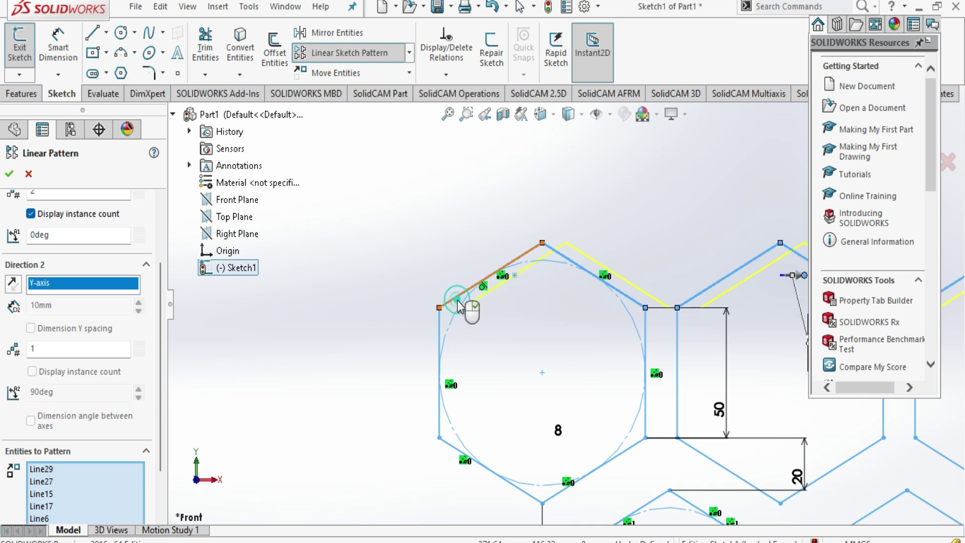
click(440, 340)
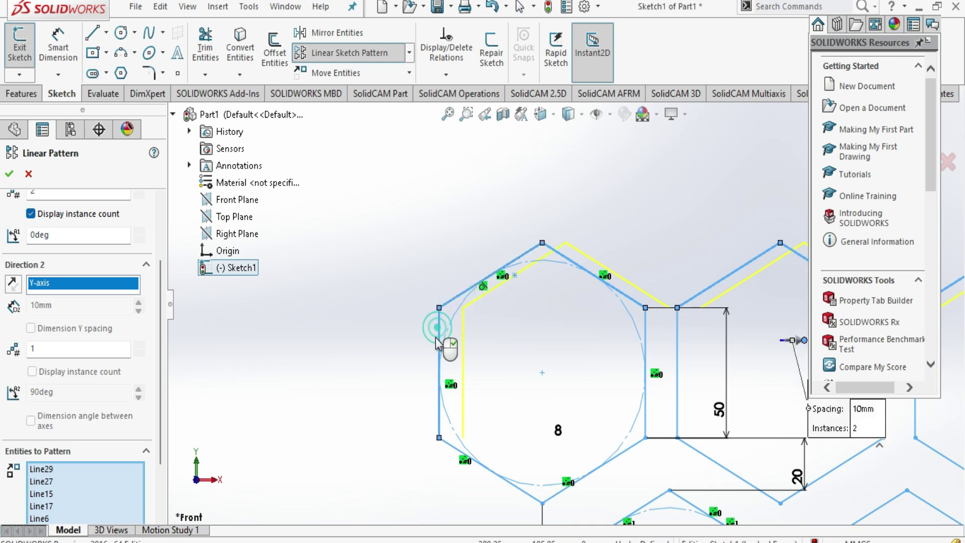
click(455, 448)
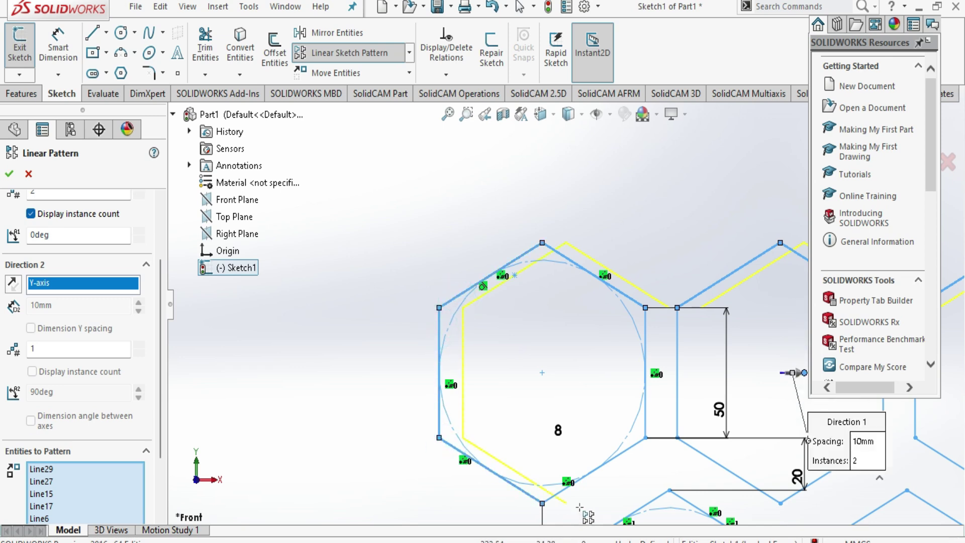
click(629, 455)
click(646, 419)
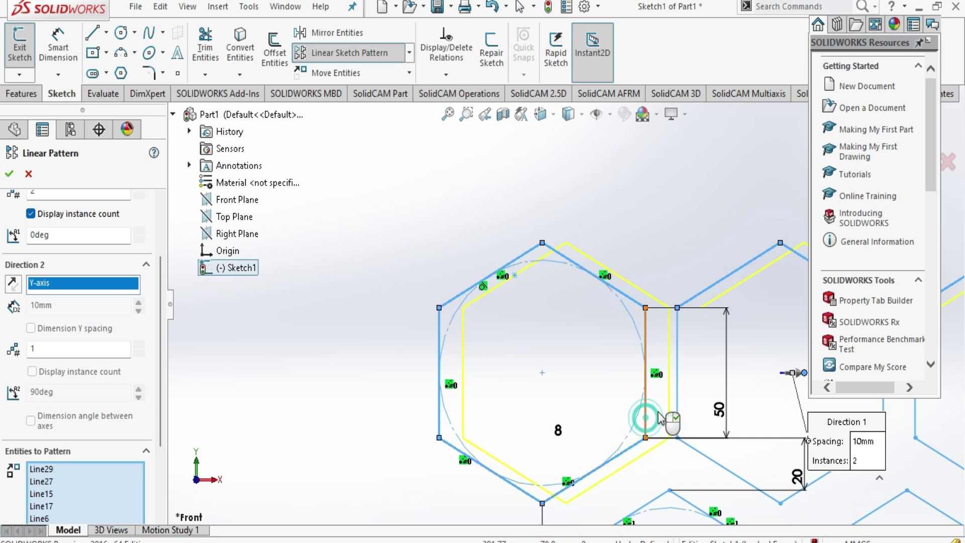
click(676, 403)
click(687, 445)
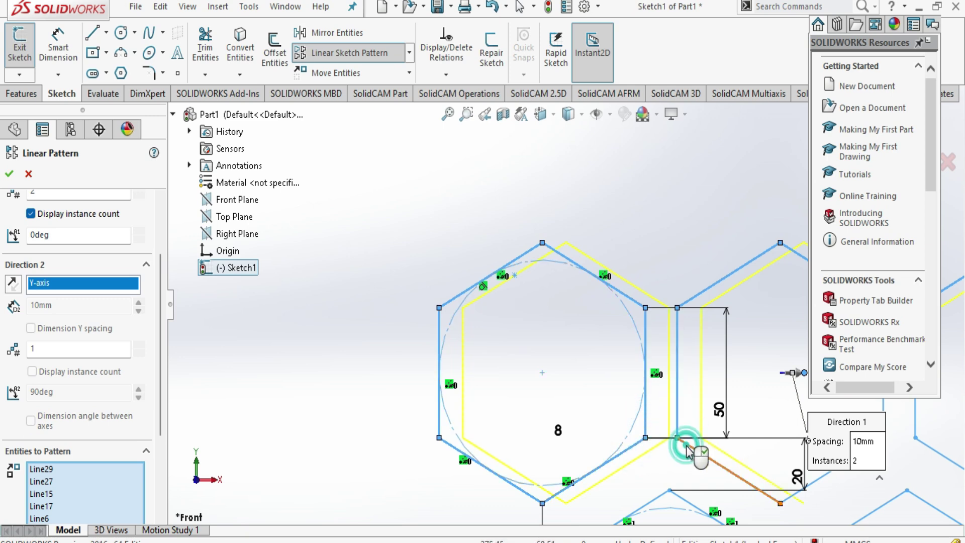
scroll(663, 400, down, 1)
scroll(663, 400, up, 2)
scroll(662, 400, up, 1)
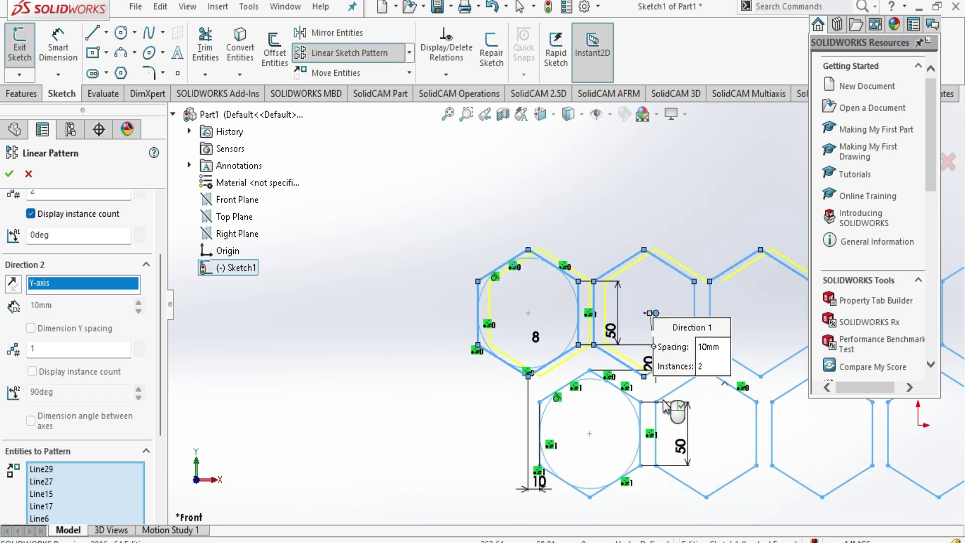
scroll(663, 405, down, 1)
scroll(742, 320, down, 1)
scroll(603, 350, down, 1)
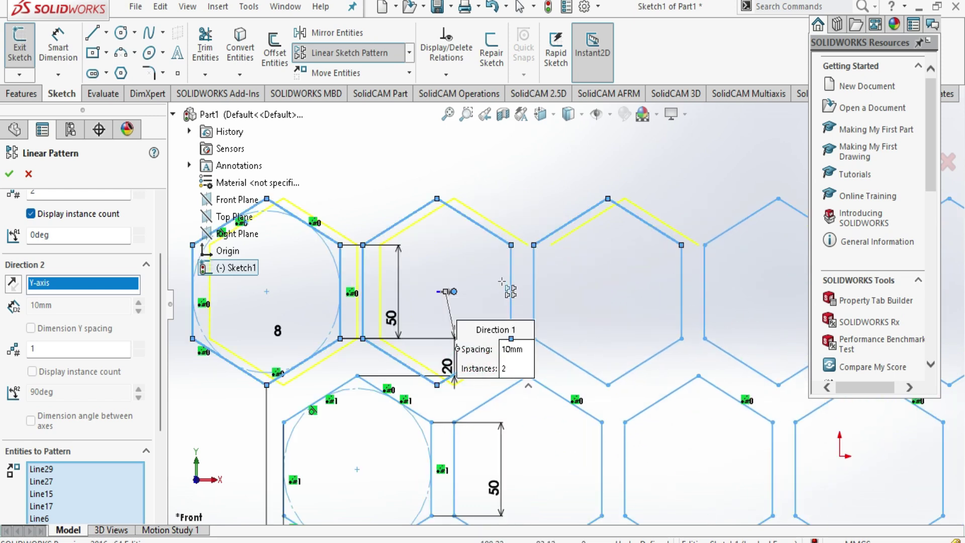
Add further vertical and diagonal edges of the adjoining top-row hexagons.
click(534, 294)
click(570, 362)
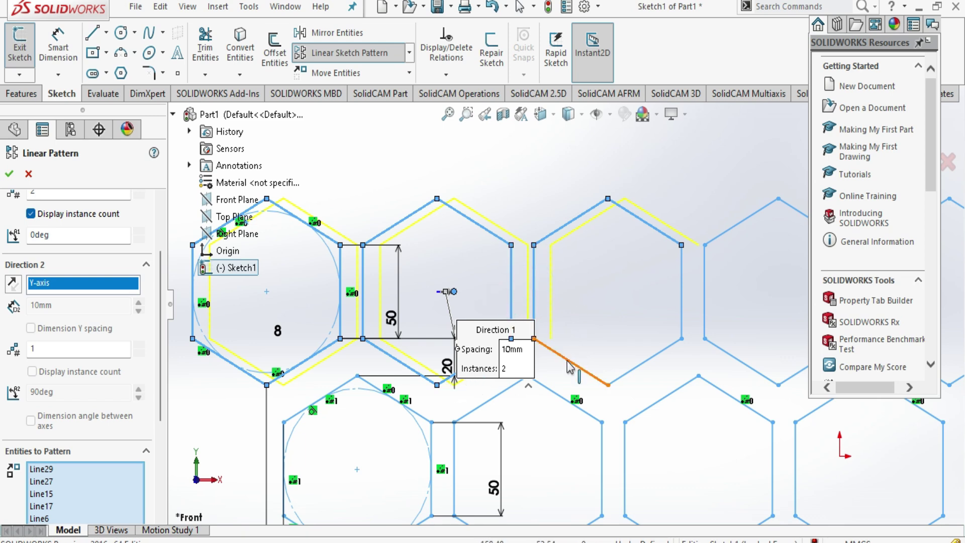
click(682, 307)
click(704, 281)
click(720, 233)
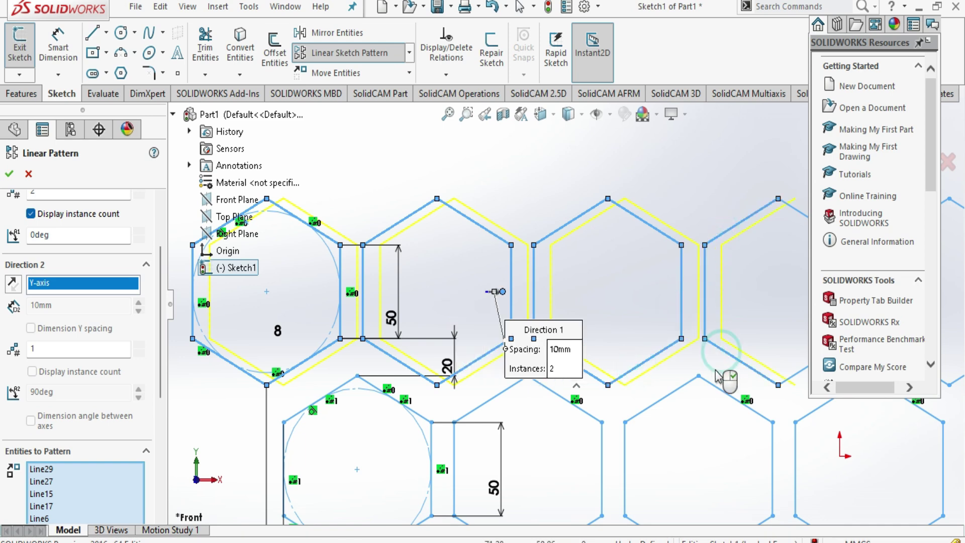
scroll(724, 380, down, 3)
scroll(714, 390, up, 3)
scroll(716, 385, up, 2)
scroll(717, 385, up, 2)
scroll(763, 267, down, 3)
scroll(352, 334, up, 2)
scroll(413, 325, up, 1)
Add the edges of the first remaining top-row hexagon to Entities to Pattern.
scroll(488, 311, up, 1)
scroll(552, 320, down, 5)
scroll(551, 320, down, 1)
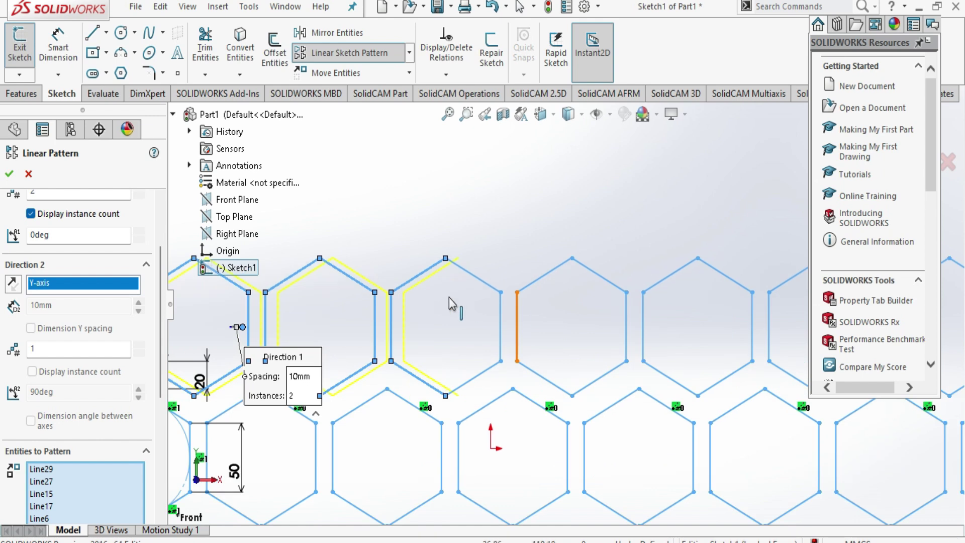
click(478, 283)
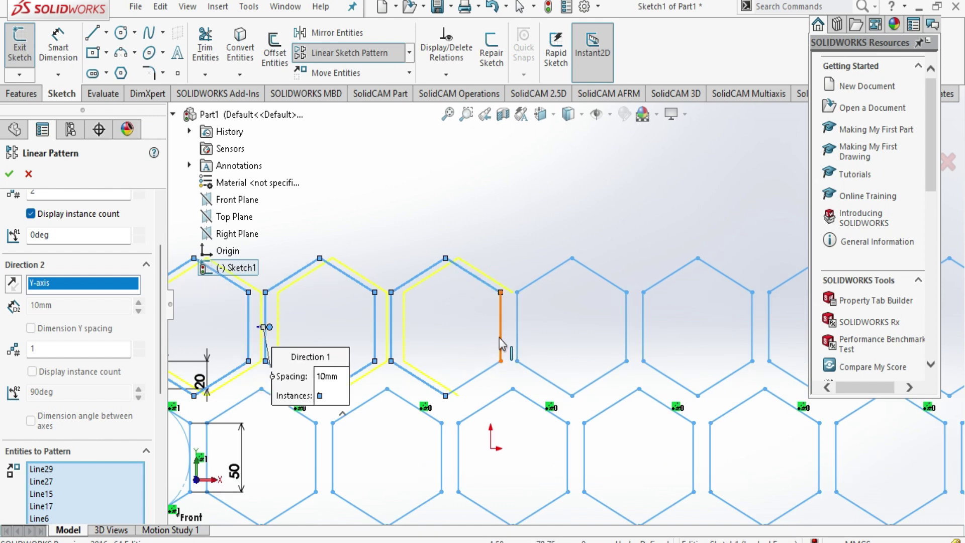
click(500, 349)
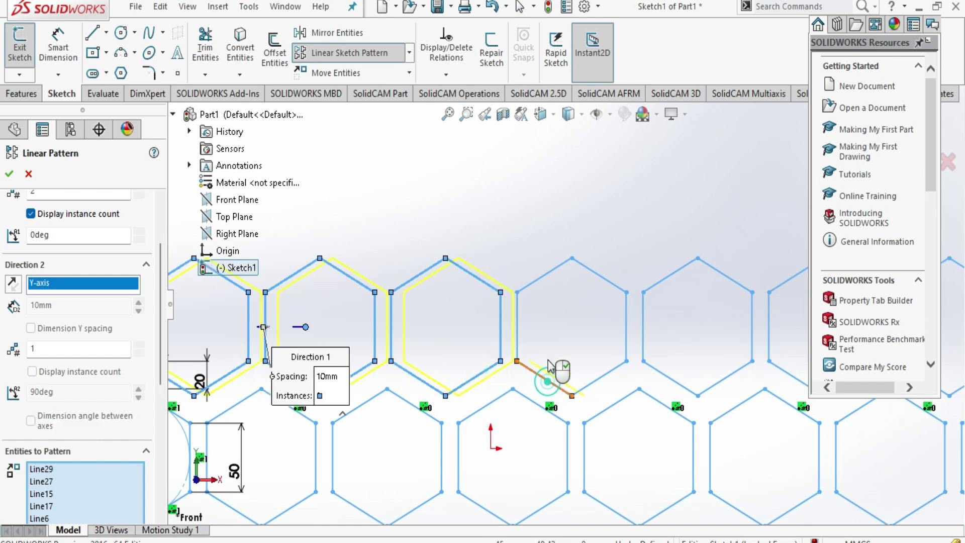
click(548, 382)
click(517, 327)
click(536, 283)
Add the diagonal and vertical edges of the next top-row hexagon to the pattern.
click(610, 288)
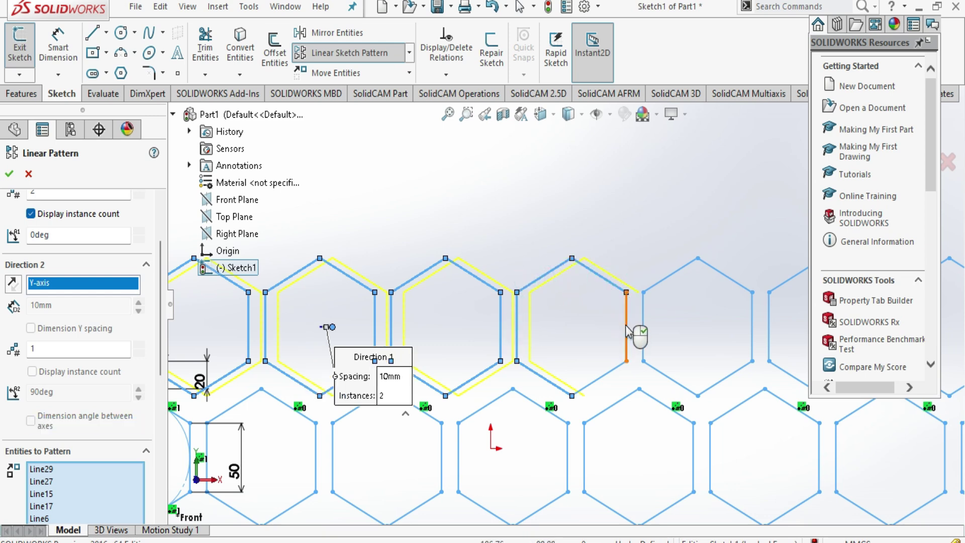
click(626, 326)
click(606, 378)
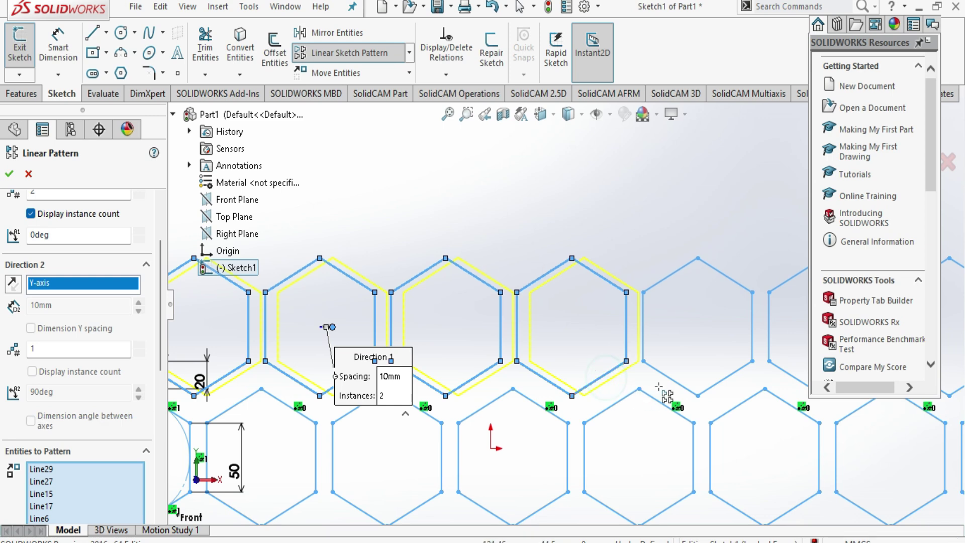
click(670, 385)
click(644, 325)
click(659, 281)
click(752, 319)
Add the top, right and bottom edges of the second hexagon to the pattern.
scroll(700, 400, down, 1)
scroll(699, 400, down, 1)
scroll(704, 397, up, 1)
scroll(704, 397, up, 1)
scroll(724, 282, down, 1)
scroll(553, 307, down, 1)
scroll(553, 306, down, 1)
click(456, 269)
click(554, 268)
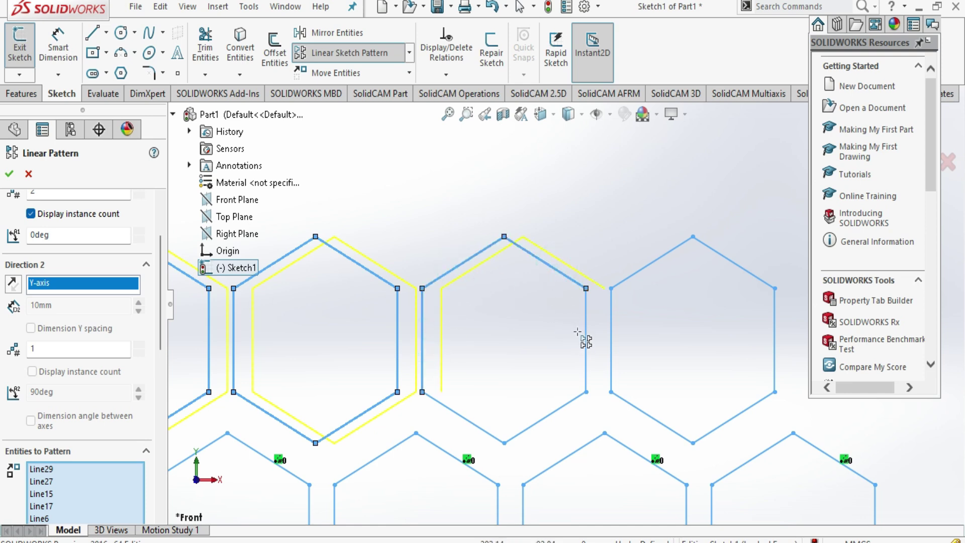
click(586, 348)
click(554, 411)
click(474, 419)
Add the third hexagon's left, top, right and bottom-right edges to the pattern.
click(612, 344)
click(633, 274)
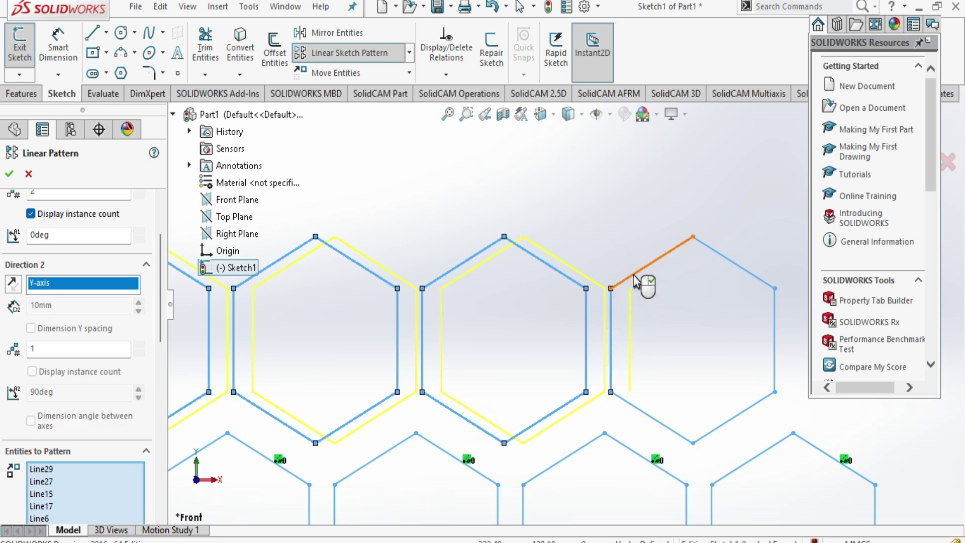
click(714, 250)
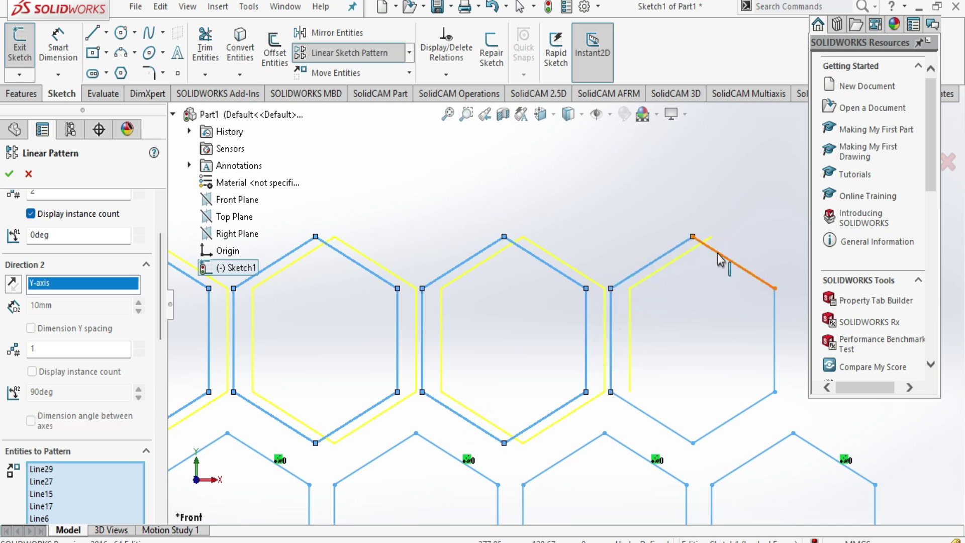
click(775, 326)
click(741, 415)
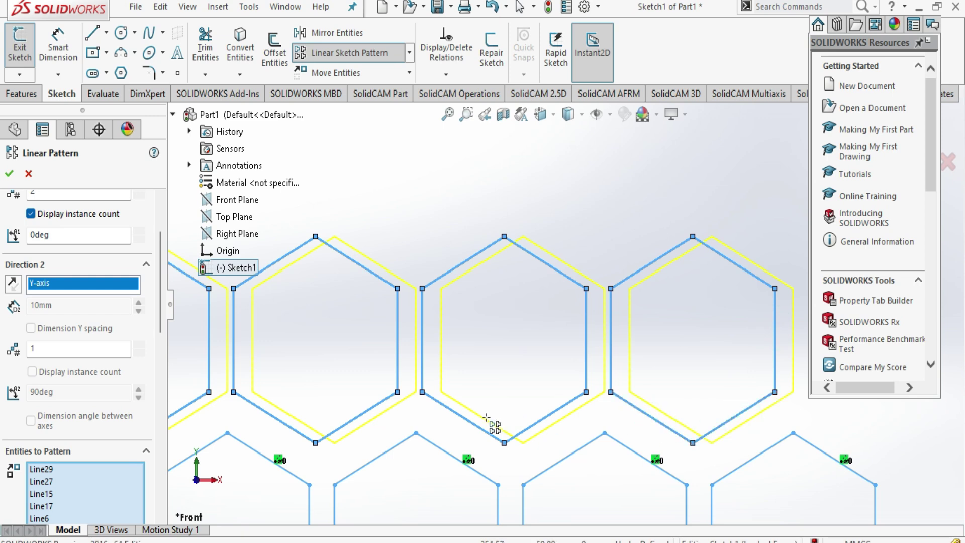
Set Direction 2 to 7 instances at 90° with spacing raised to 120mm.
scroll(490, 426, down, 3)
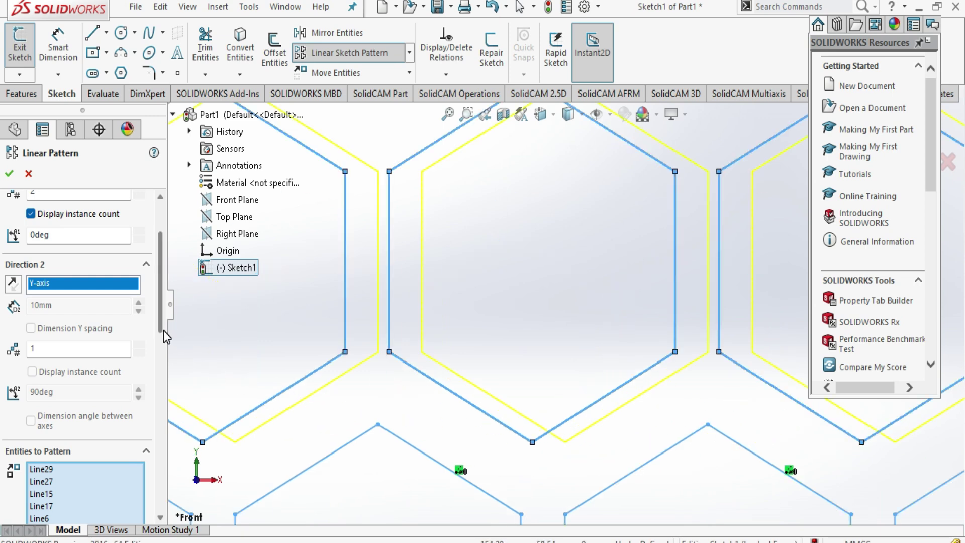
click(14, 285)
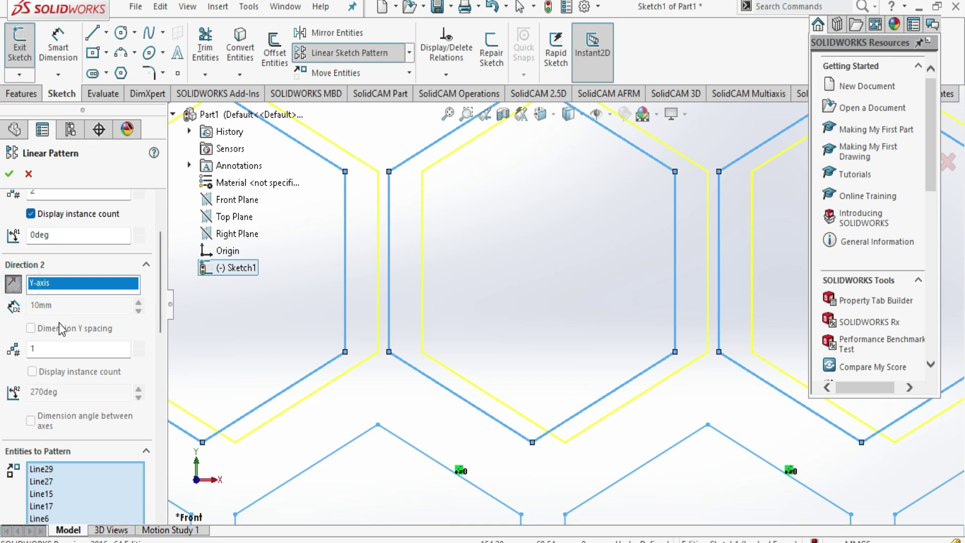
click(31, 350)
click(138, 345)
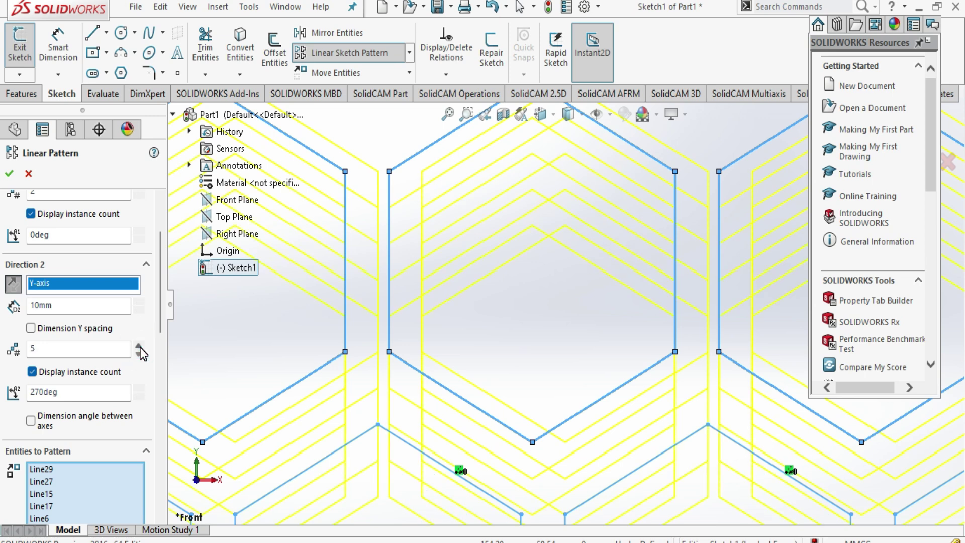
click(14, 284)
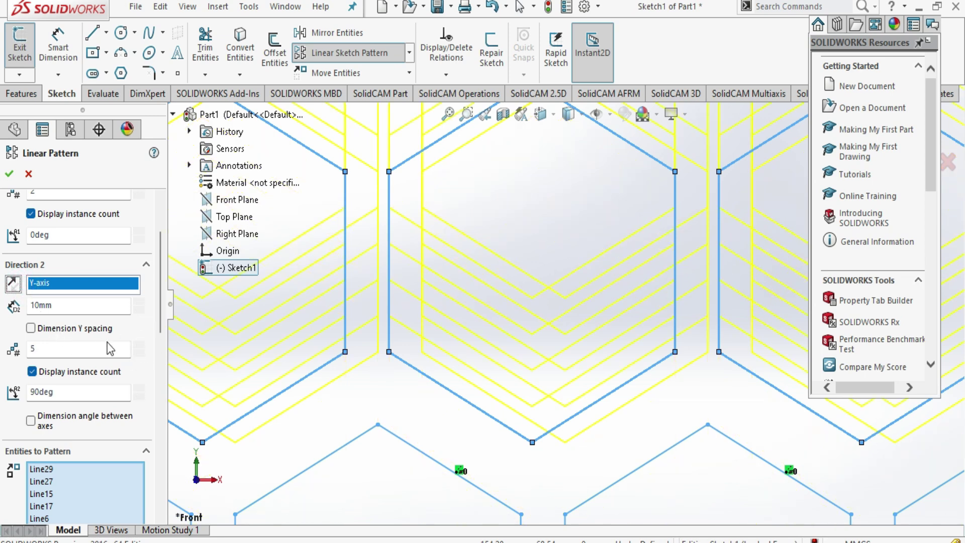
click(138, 346)
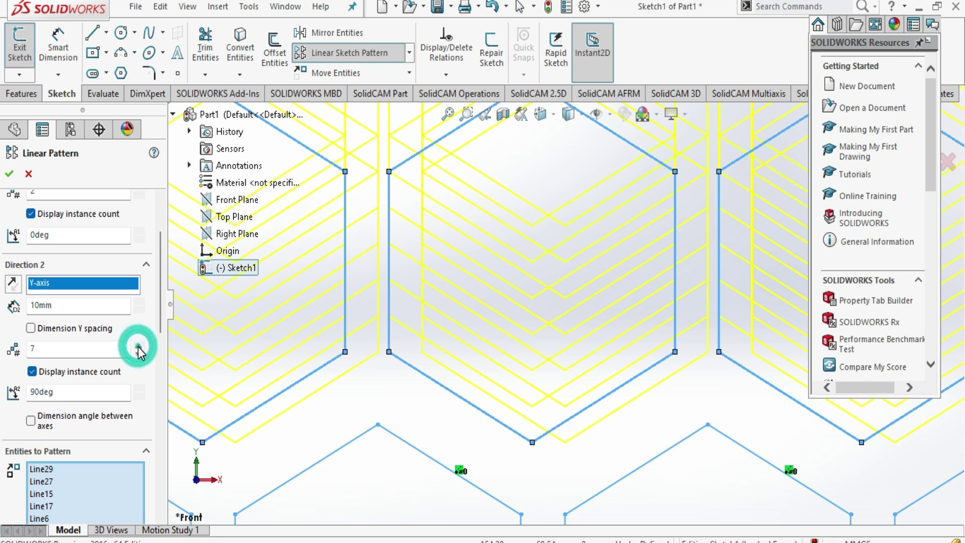
click(139, 302)
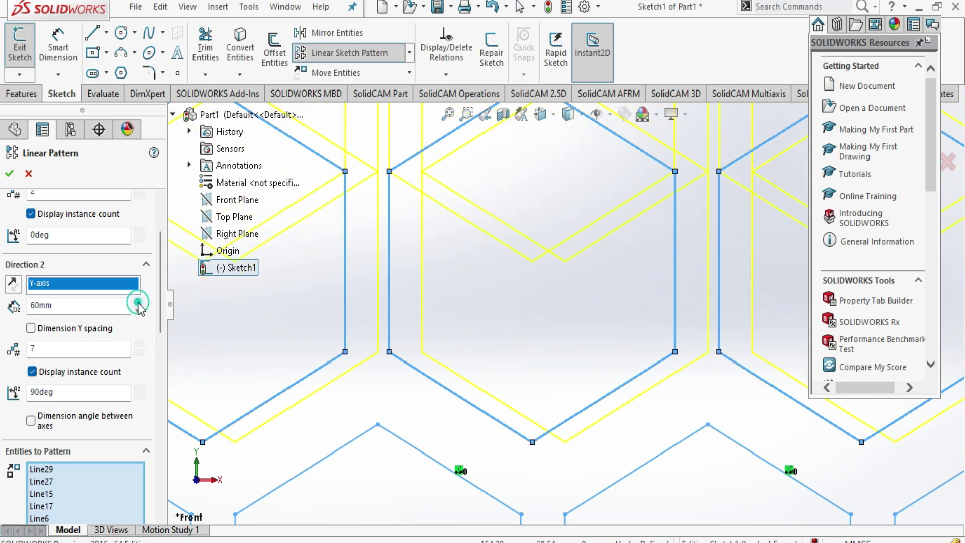
Keep Direction 1 at 1 instance and settle the Direction 2 spacing at 110mm.
scroll(540, 386, down, 1)
scroll(539, 386, down, 1)
scroll(539, 386, down, 1)
scroll(540, 387, up, 3)
scroll(539, 386, up, 3)
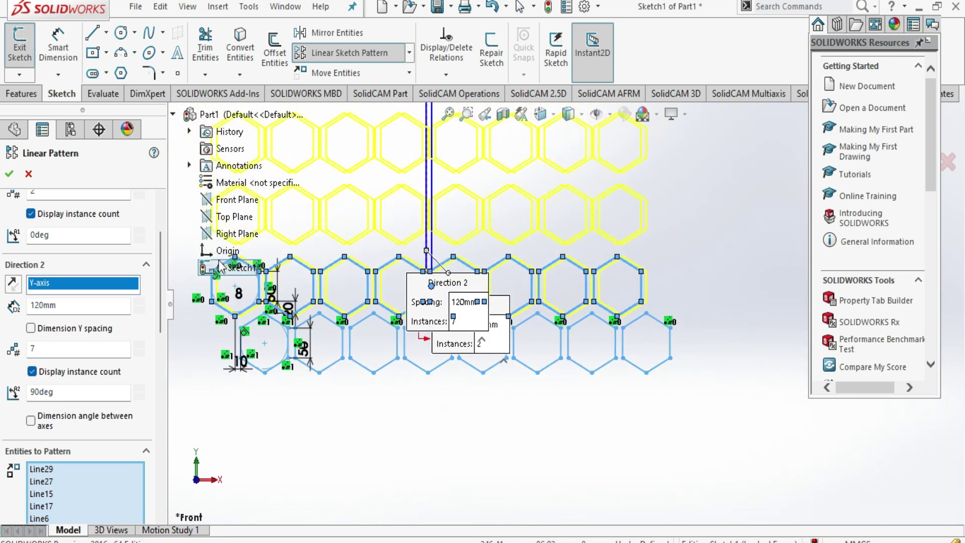
scroll(162, 273, up, 3)
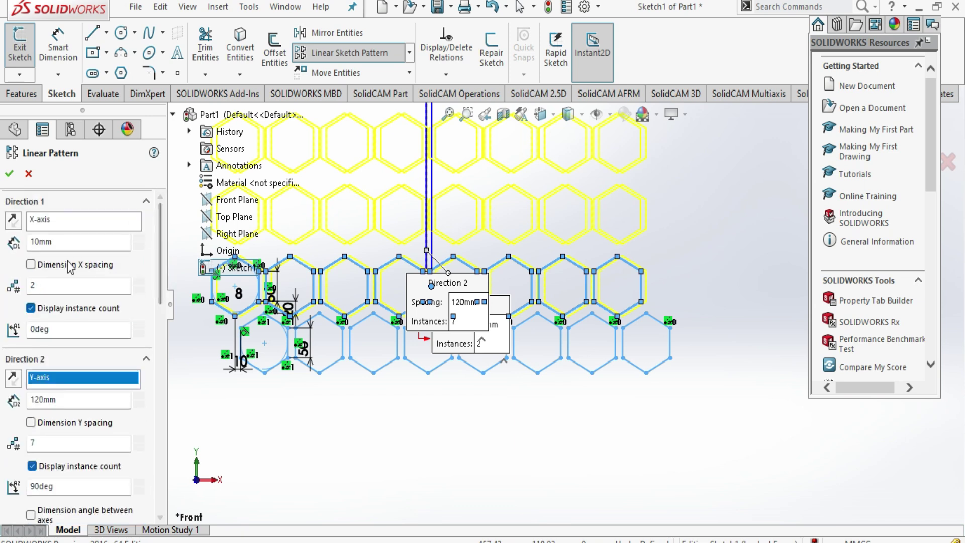
double_click(50, 283)
text(1)
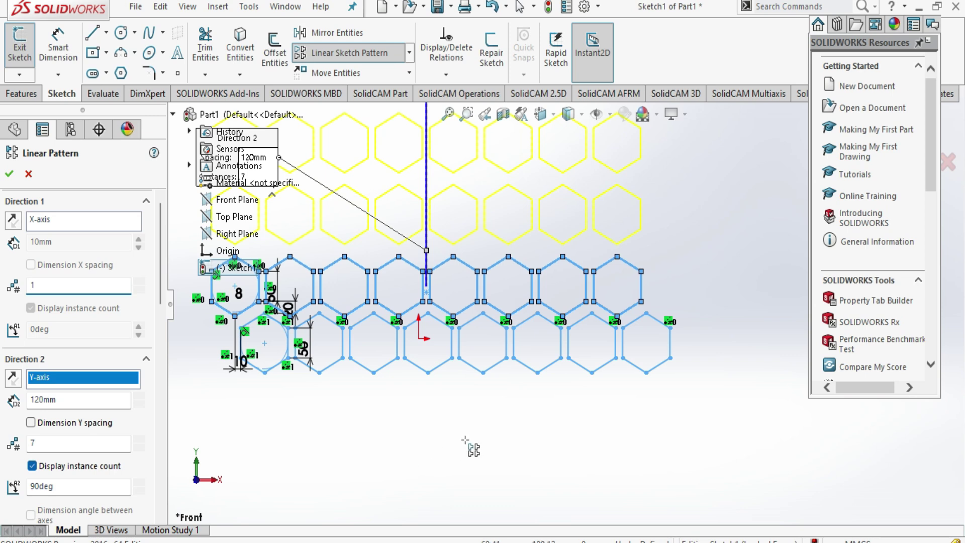
click(139, 406)
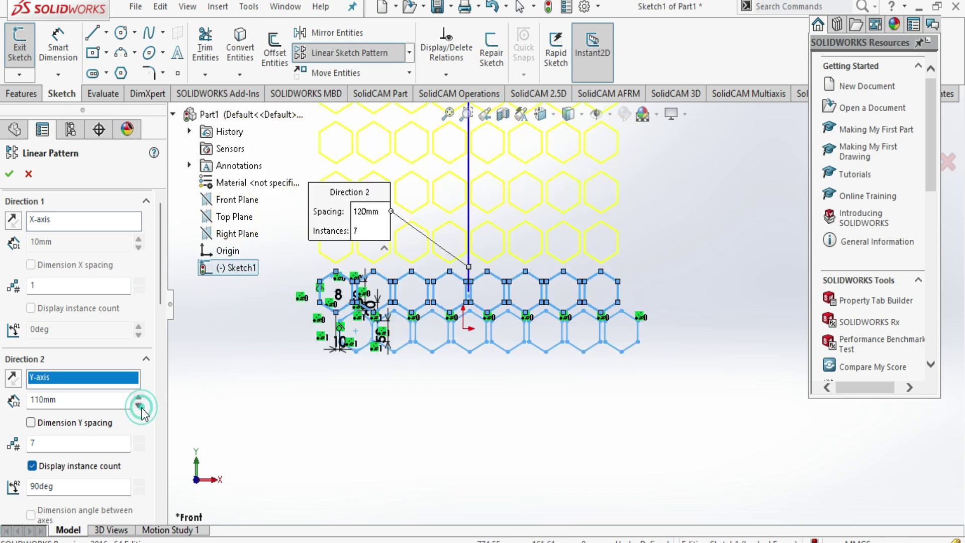
click(139, 406)
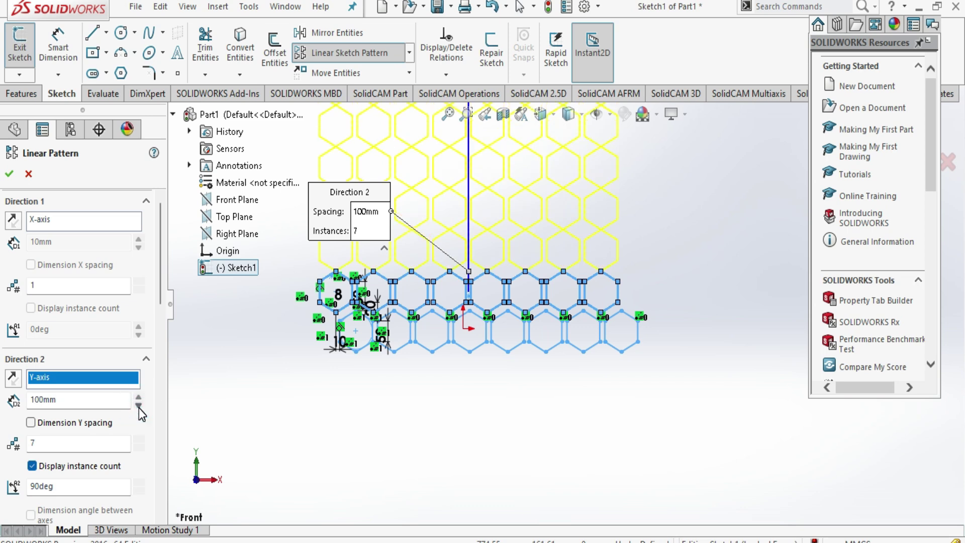
scroll(427, 261, down, 2)
scroll(493, 302, down, 2)
scroll(558, 345, down, 2)
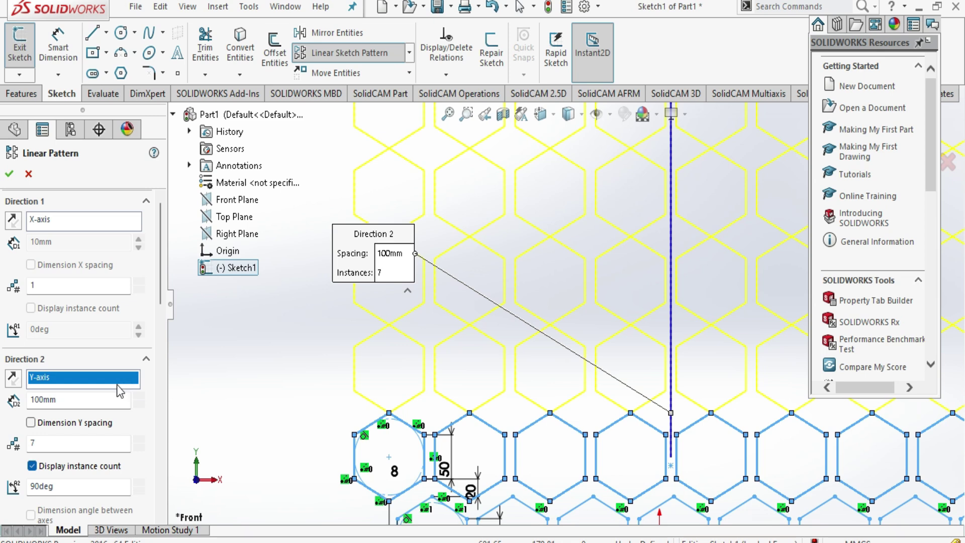
click(138, 398)
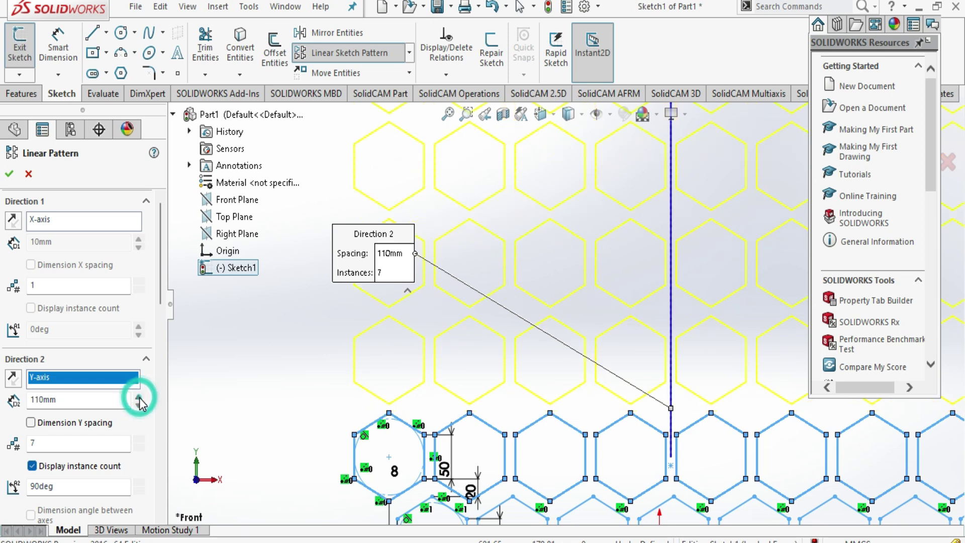
Accept the Linear Pattern and choose Yes to hide sketch relations, showing the full honeycomb grid.
click(10, 175)
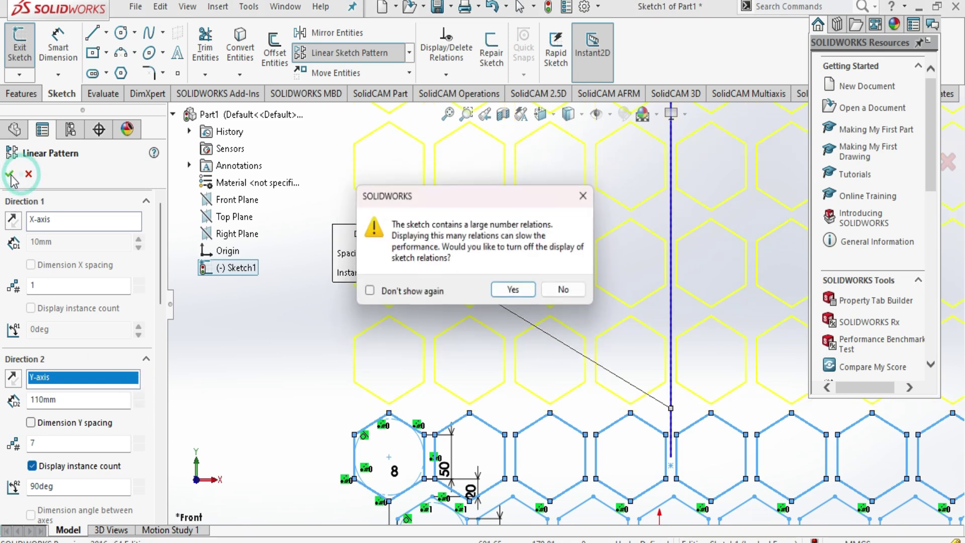
click(511, 293)
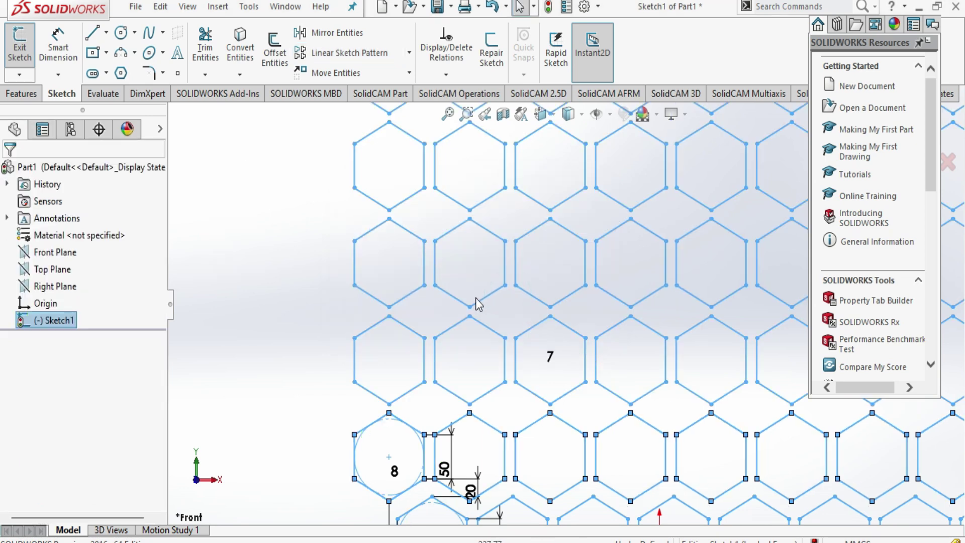
scroll(546, 421, down, 1)
scroll(546, 422, up, 2)
scroll(545, 421, up, 2)
scroll(546, 420, up, 2)
scroll(546, 421, up, 2)
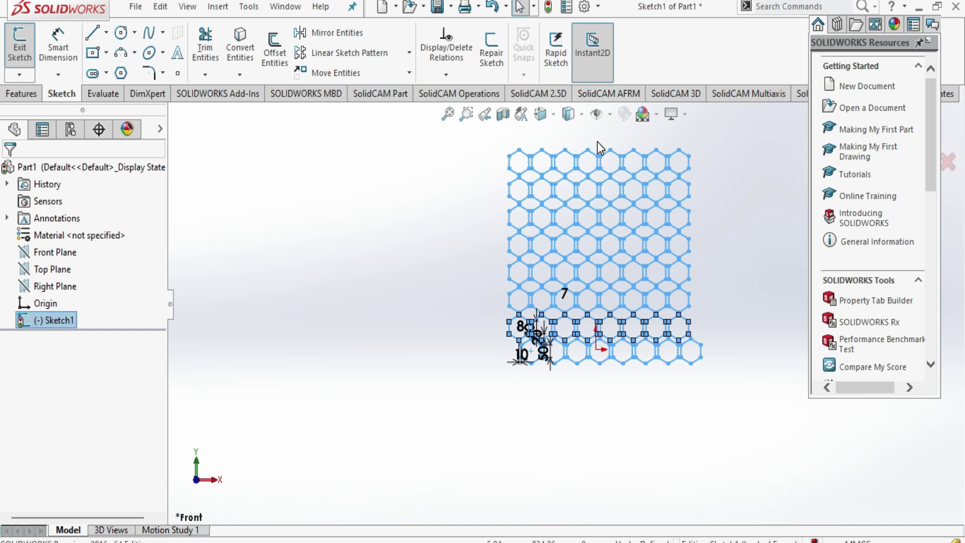
scroll(598, 142, down, 3)
scroll(581, 206, down, 1)
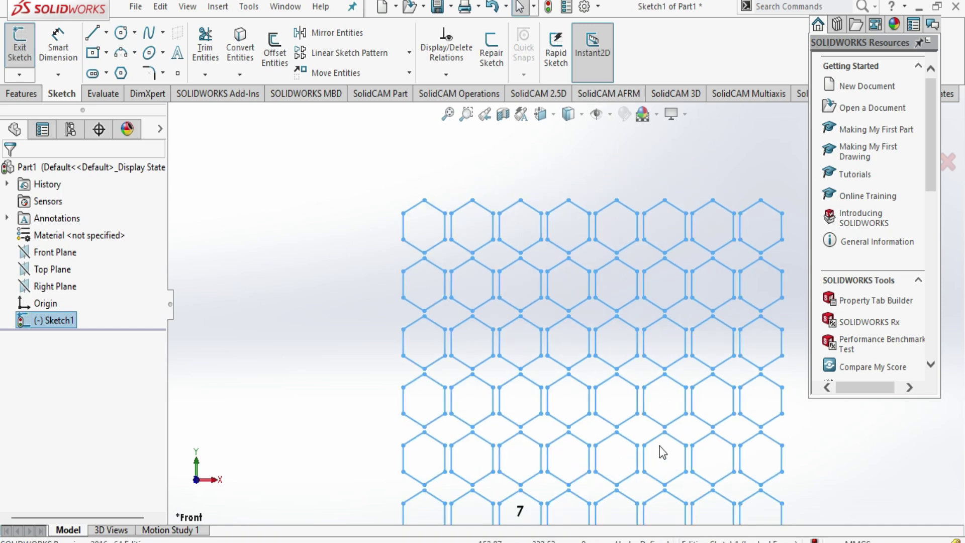
Select the Corner Rectangle type from the Rectangle dropdown.
click(92, 52)
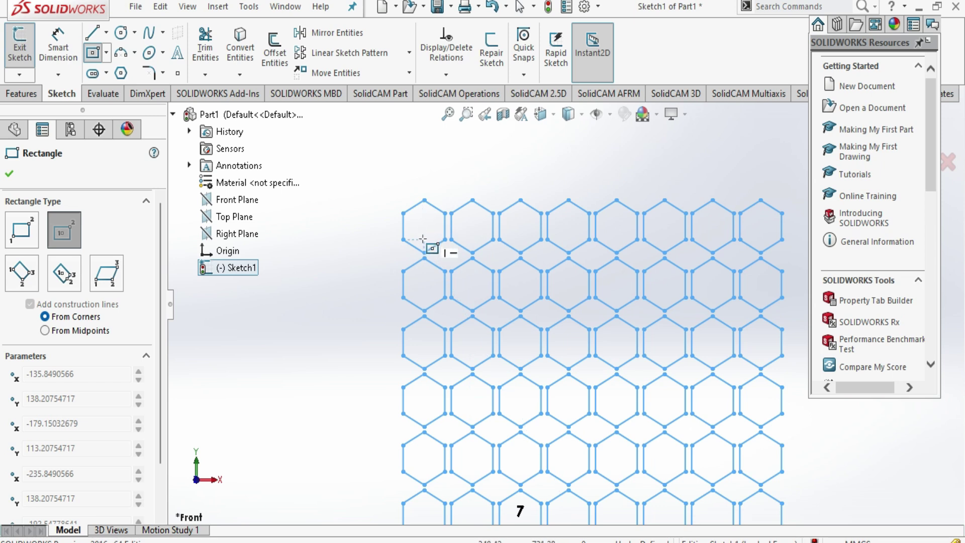
scroll(427, 229, up, 2)
scroll(516, 260, down, 3)
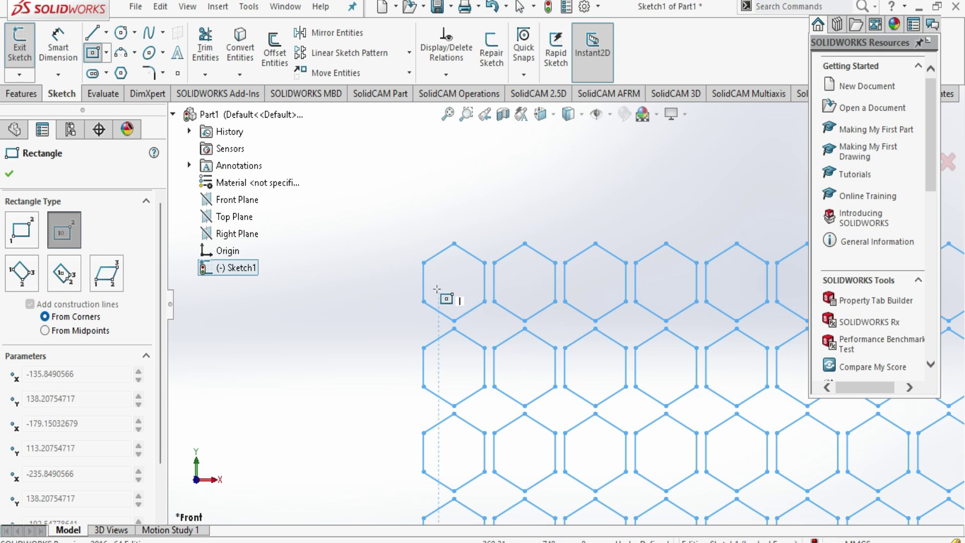
click(455, 281)
scroll(628, 382, down, 2)
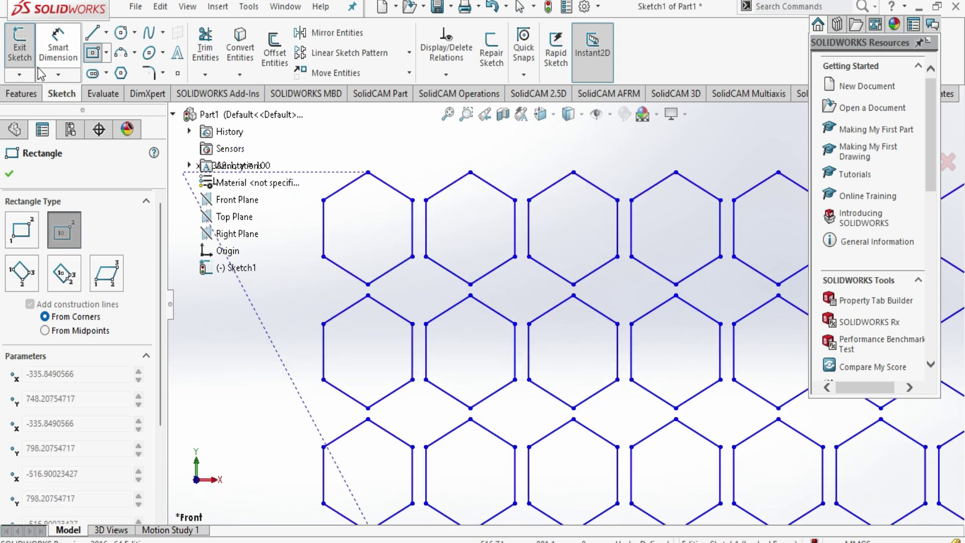
click(106, 54)
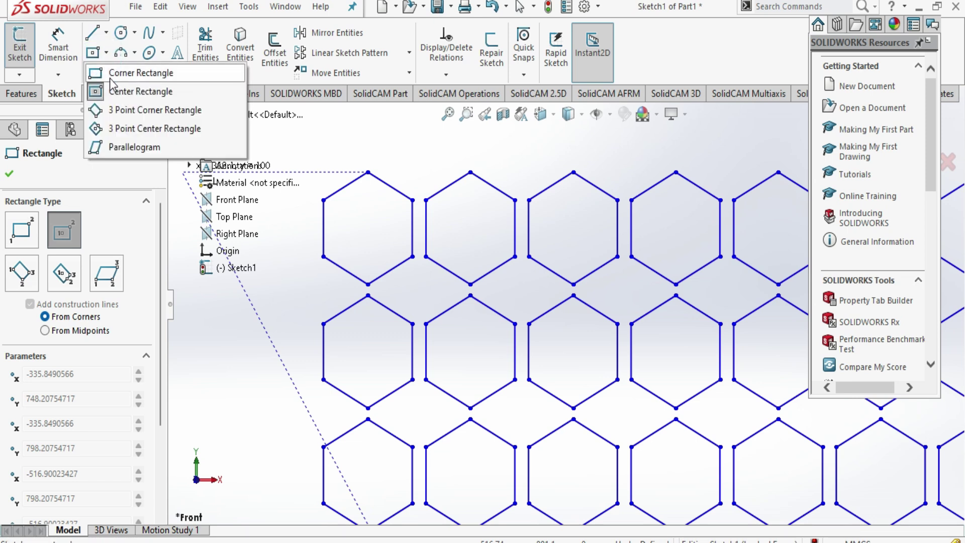
click(141, 71)
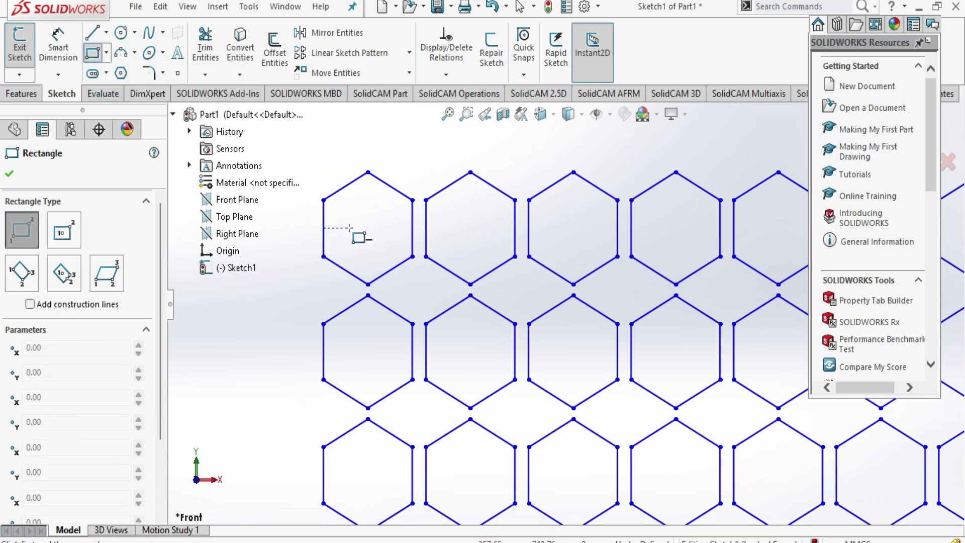
Draw the corner rectangle across the hexagon grid and accept it.
click(367, 228)
scroll(644, 428, down, 3)
scroll(639, 424, up, 3)
scroll(639, 424, up, 2)
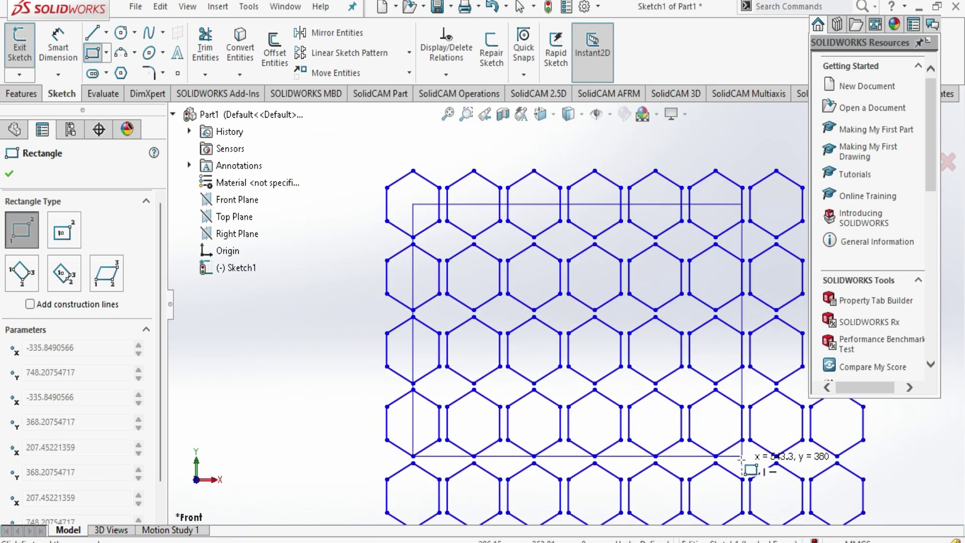
scroll(741, 460, up, 2)
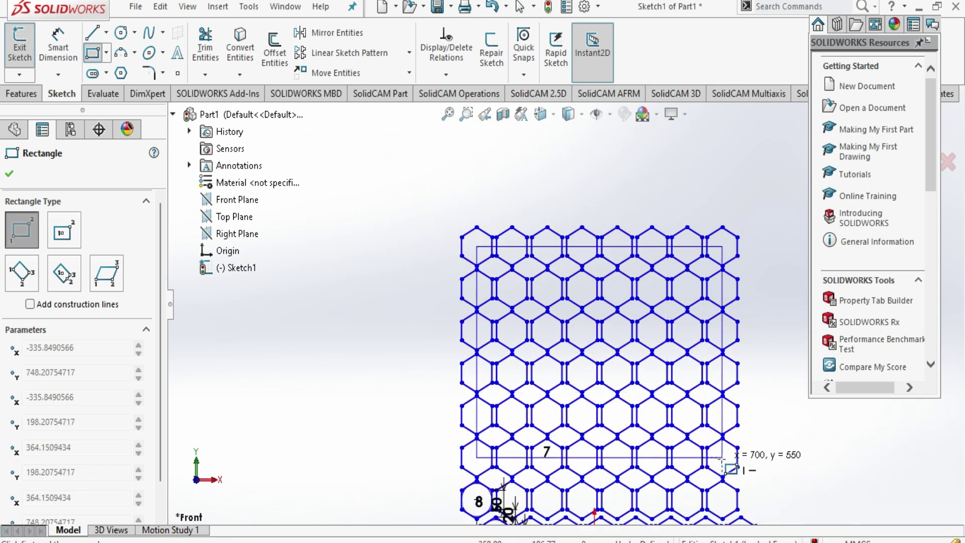
scroll(724, 461, up, 2)
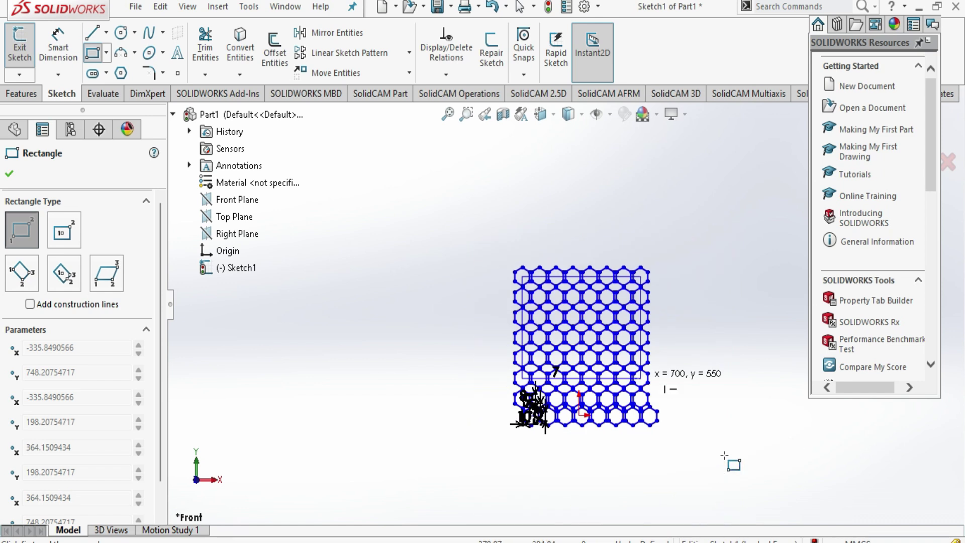
scroll(625, 387, down, 2)
scroll(629, 444, down, 2)
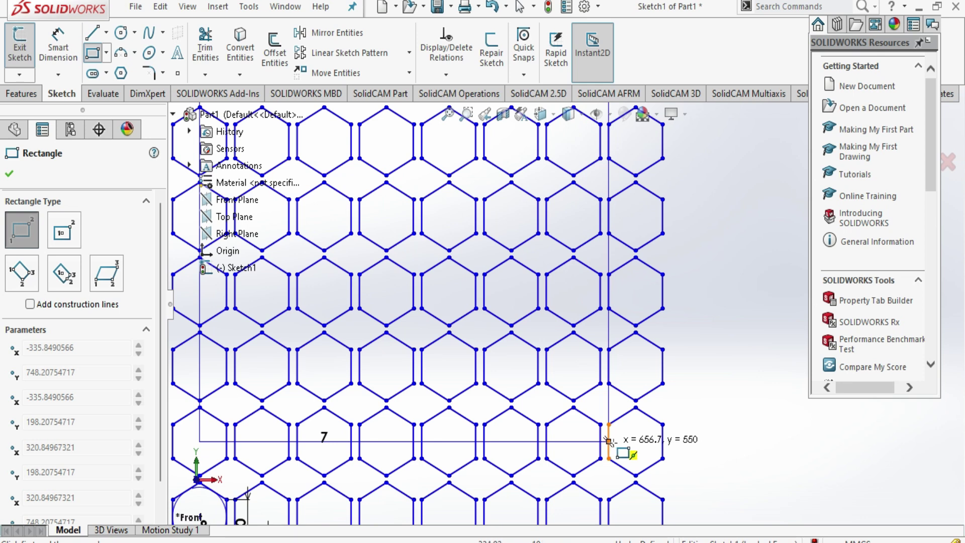
click(636, 441)
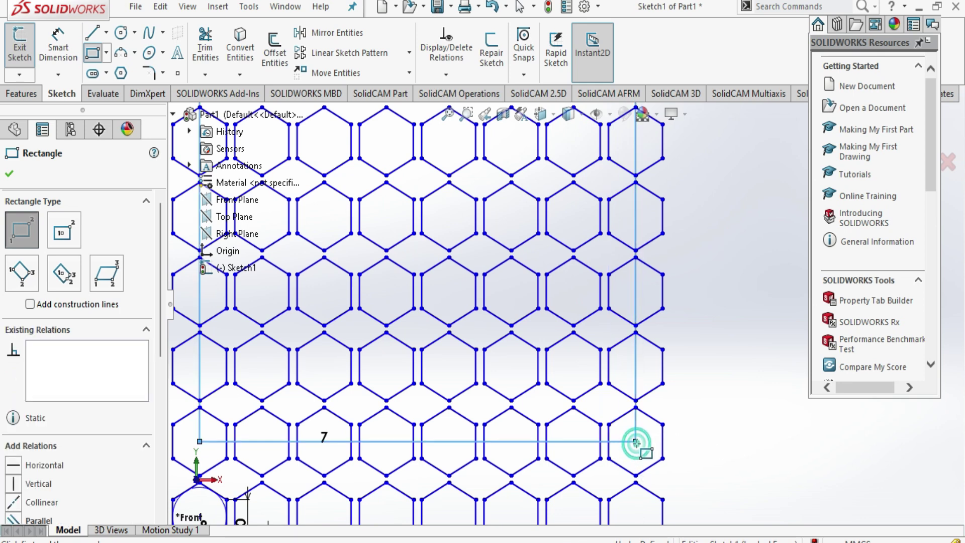
click(11, 175)
scroll(440, 348, down, 3)
scroll(440, 349, up, 4)
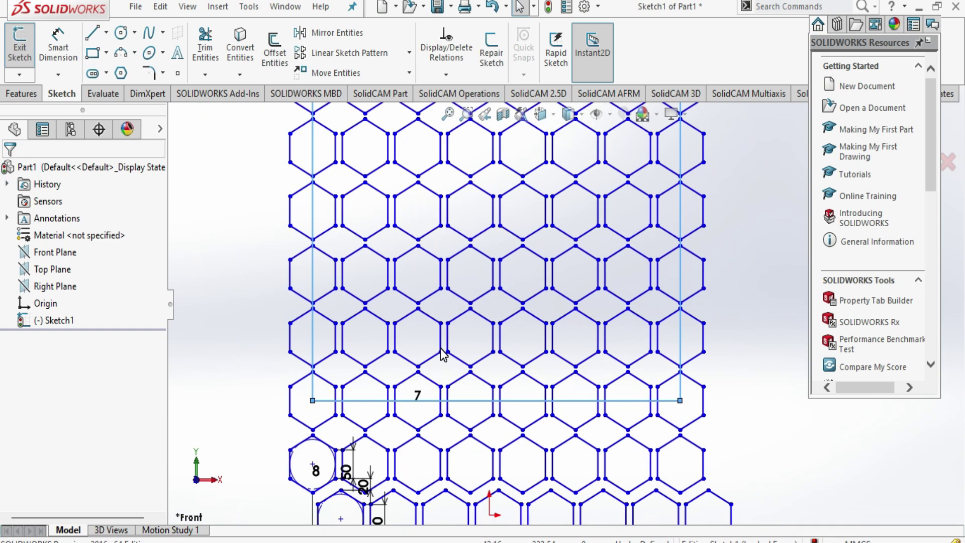
scroll(441, 349, up, 2)
Extrude the hexagon web region inside the rectangle Mid Plane, 20mm deep, as Boss-Extrude1.
click(22, 94)
click(28, 53)
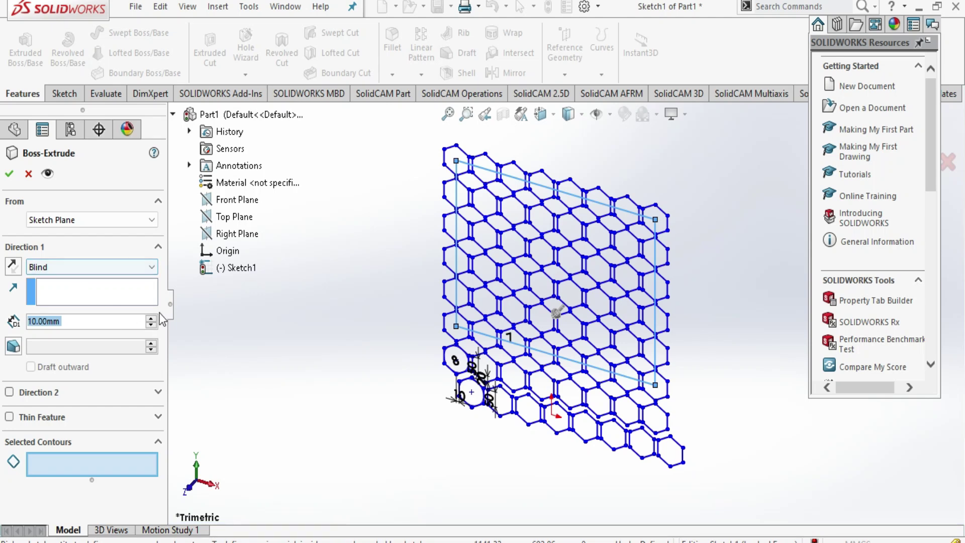
click(141, 267)
click(105, 331)
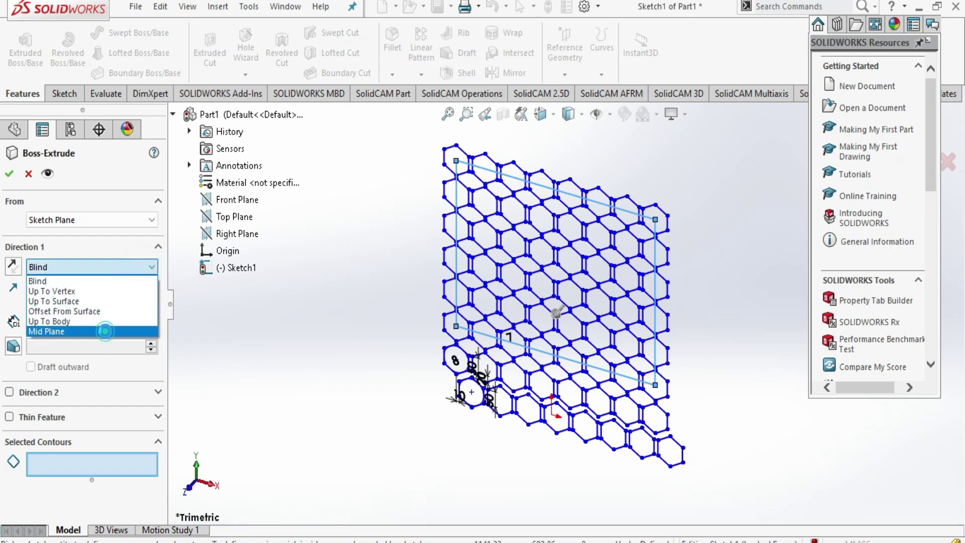
scroll(556, 260, down, 2)
scroll(555, 260, down, 3)
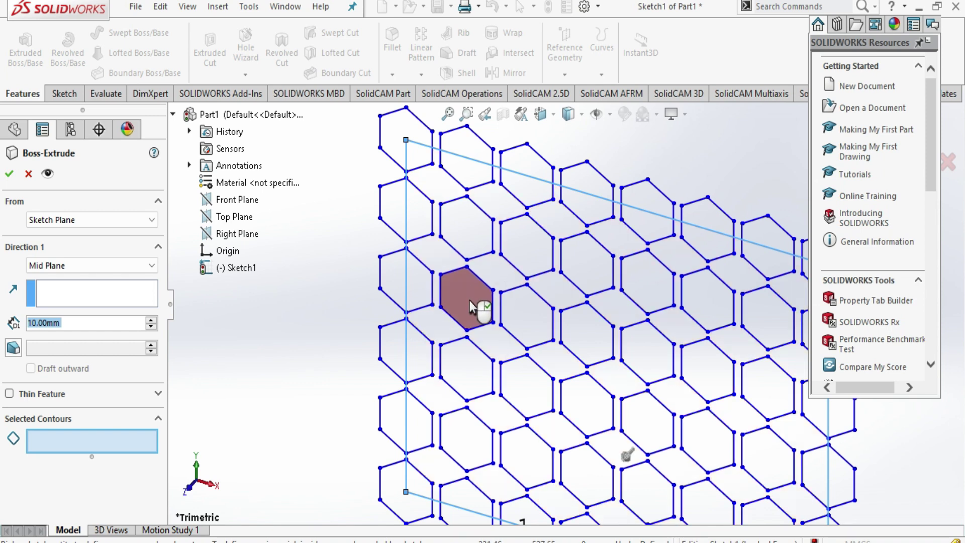
click(436, 258)
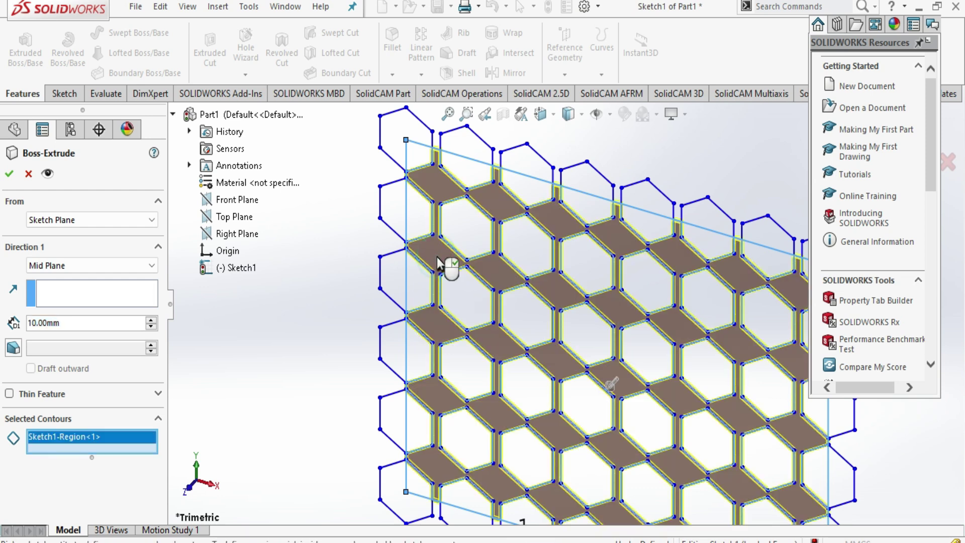
scroll(594, 322, up, 2)
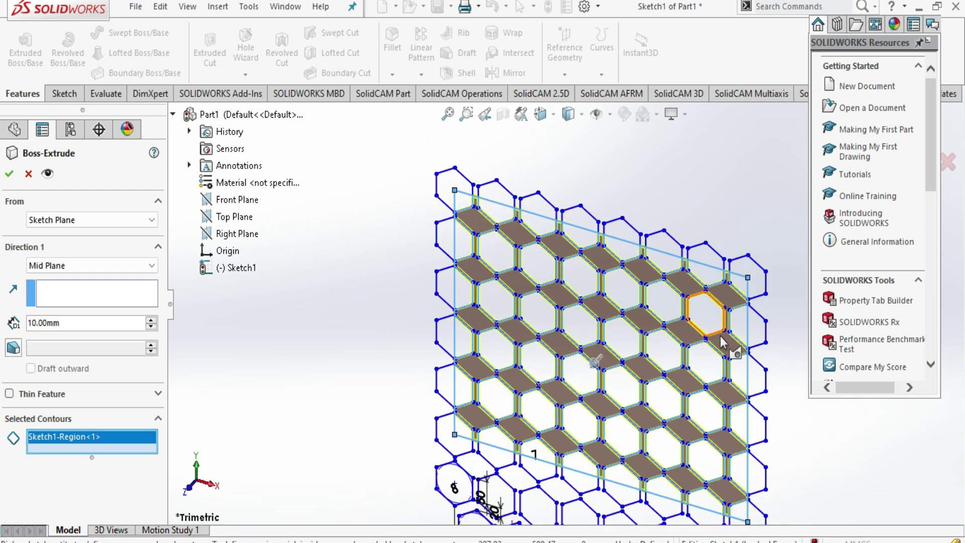
click(152, 325)
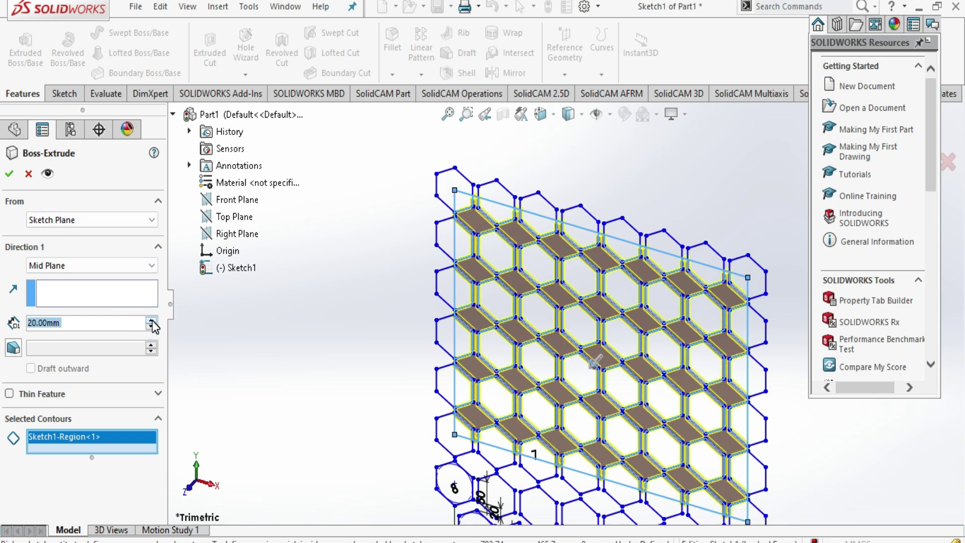
click(9, 173)
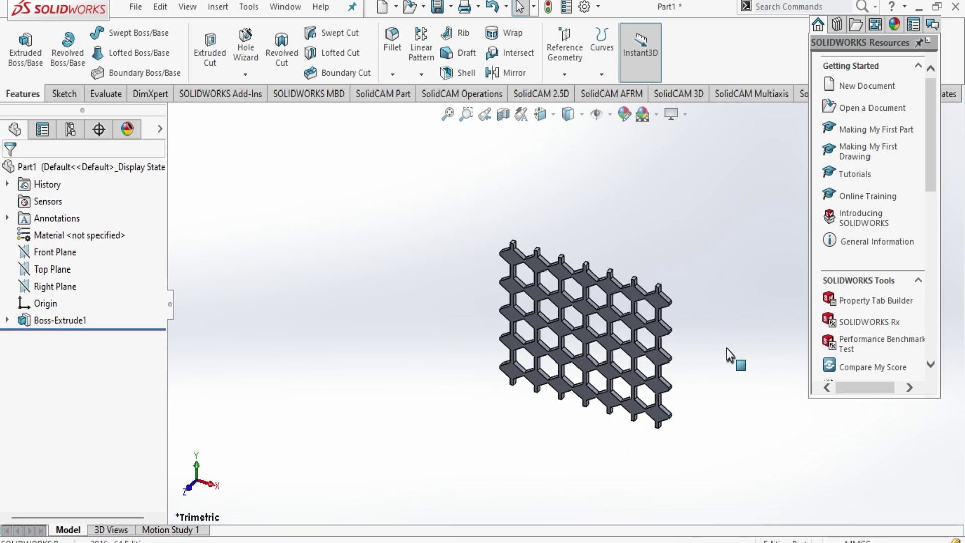
Select the honeycomb body and open its colour appearance settings from the heads-up dropdown.
scroll(726, 348, down, 3)
scroll(619, 346, down, 3)
scroll(478, 343, down, 3)
click(495, 339)
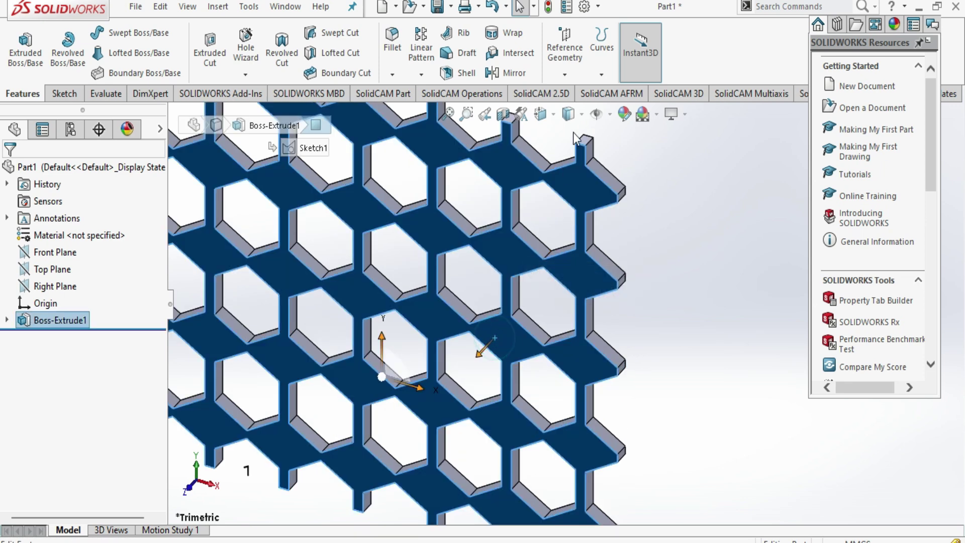
click(656, 116)
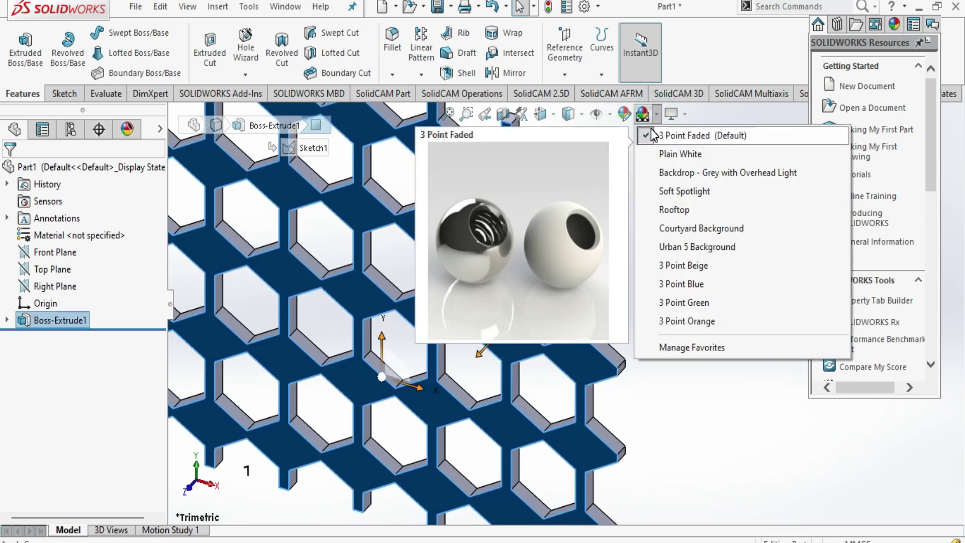
click(669, 152)
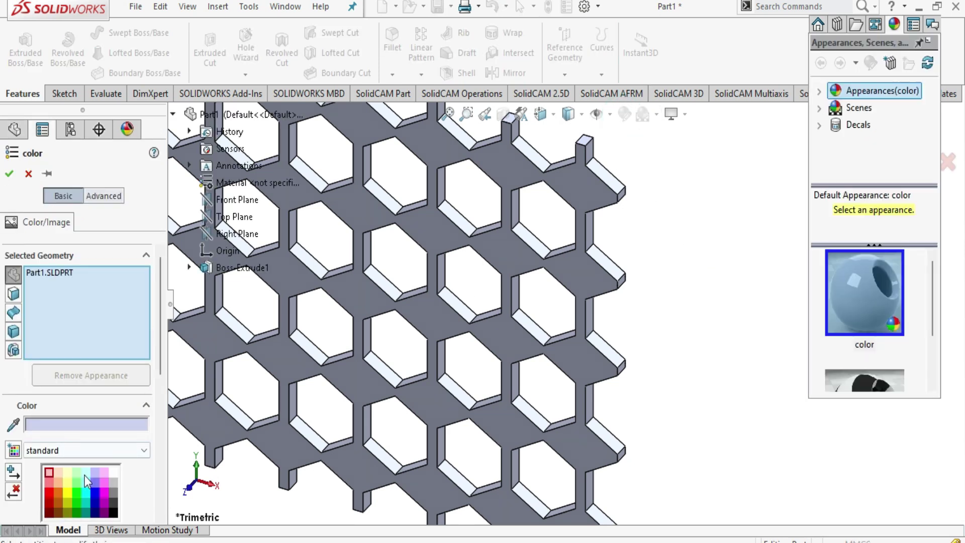
Apply the orange swatch to the whole part, confirm, and orbit to view the panel.
click(56, 493)
click(12, 176)
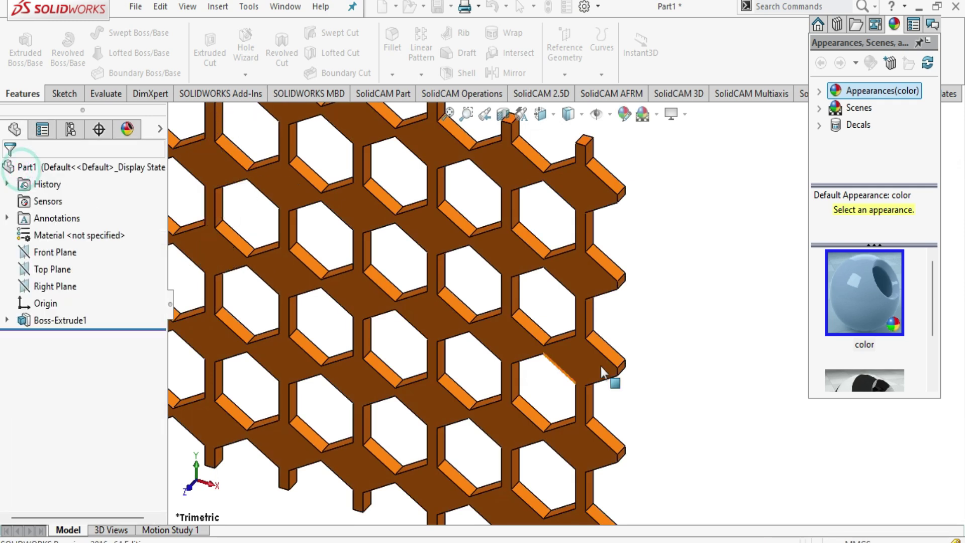
scroll(662, 369, up, 5)
scroll(524, 304, down, 3)
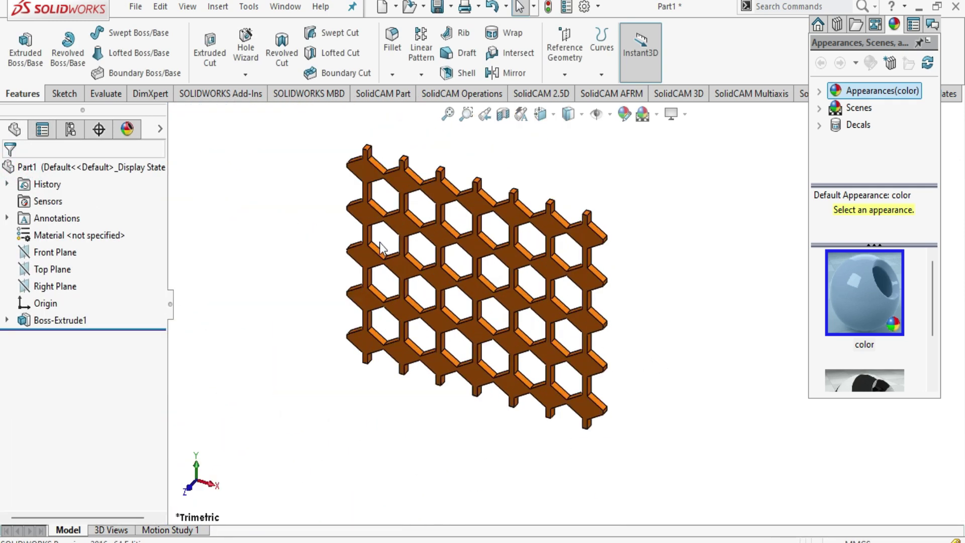
scroll(379, 242, down, 2)
mouse_move(607, 322)
middle_down()
mouse_move(627, 286)
mouse_move(612, 294)
middle_up()
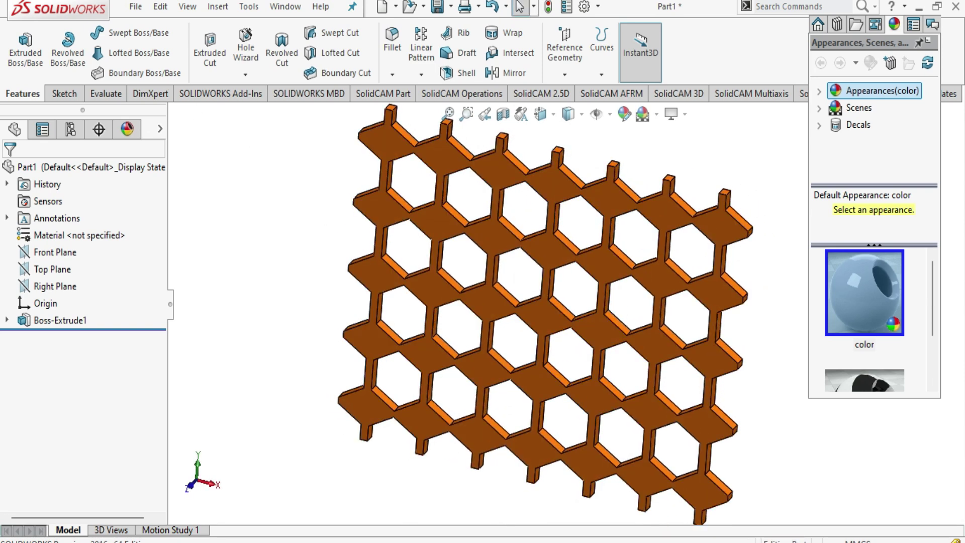
click(740, 542)
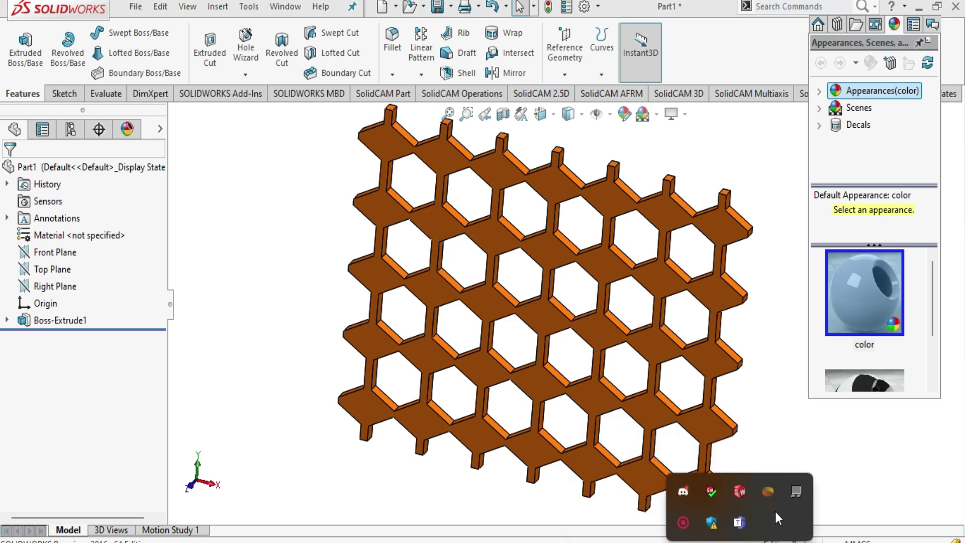
right_click(683, 524)
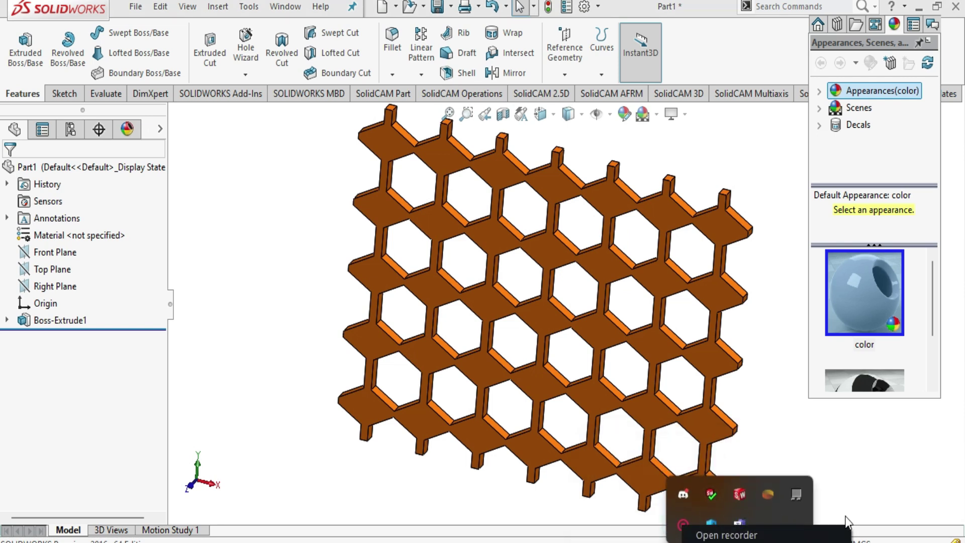